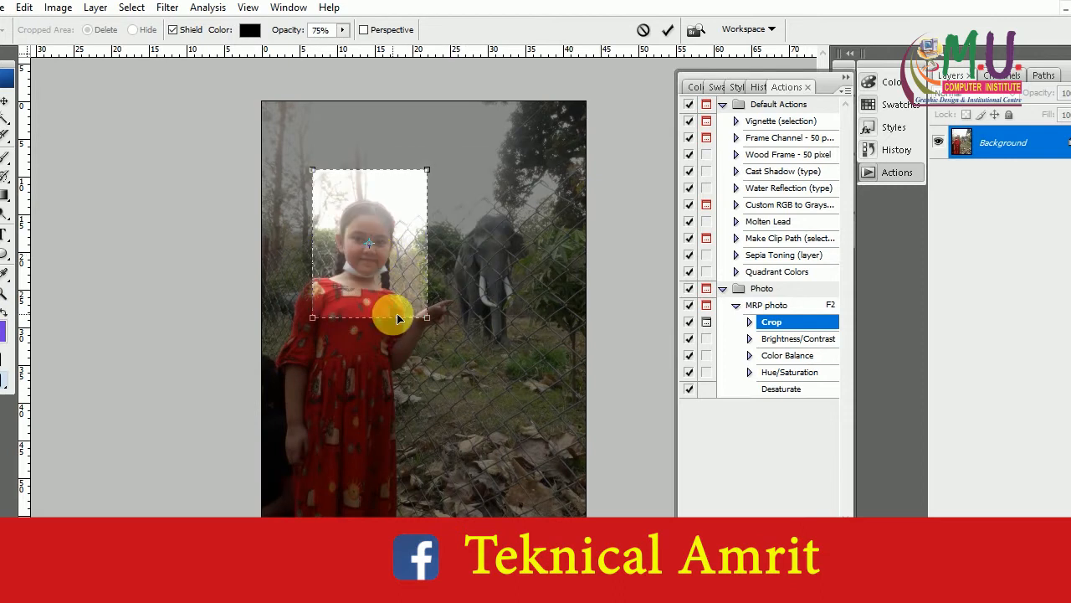
Commit the crop around the girl's head and shoulders to finish running the MRP photo action
double_click(386, 281)
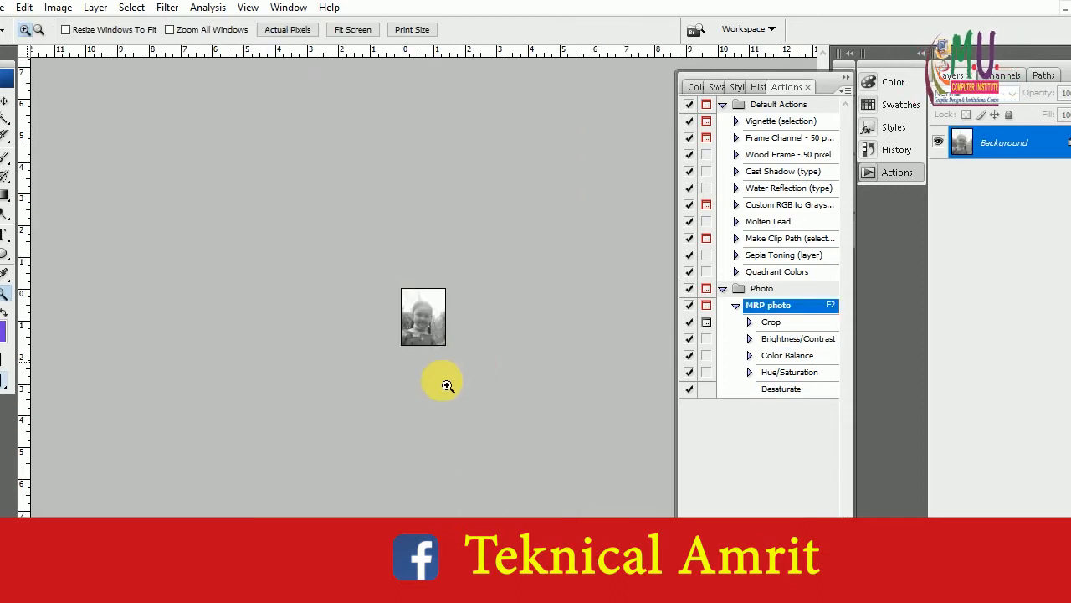
click(459, 330)
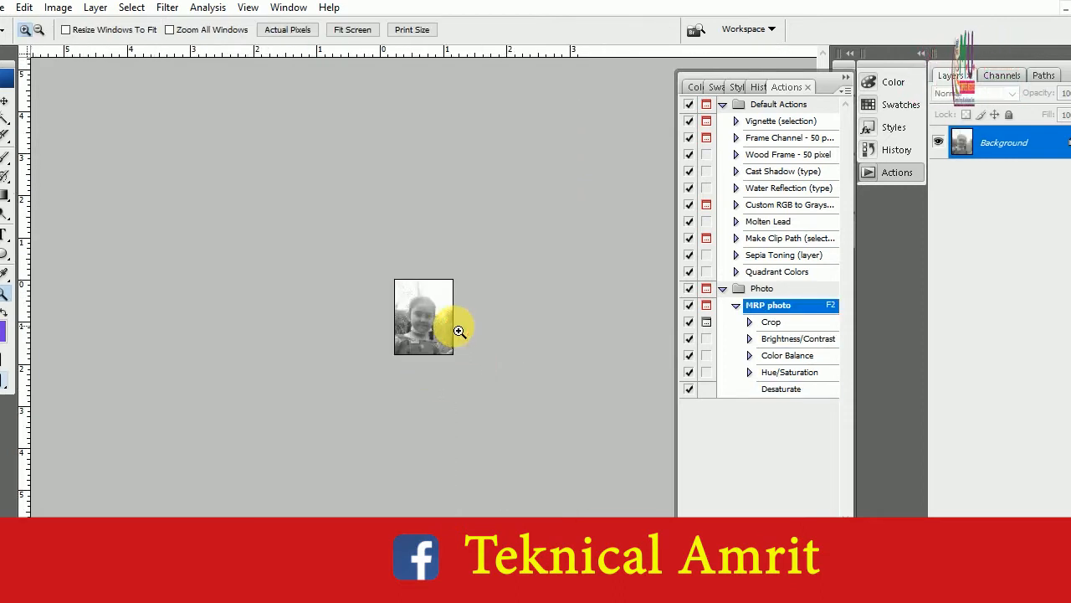
click(459, 331)
click(458, 330)
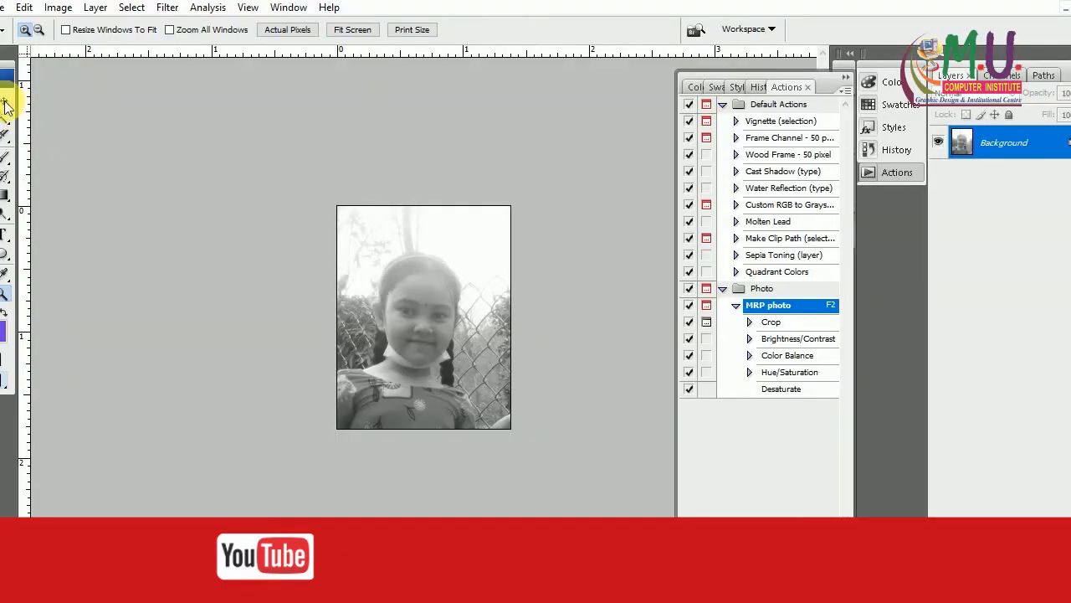
Close the cropped black-and-white photo without saving it
click(5, 101)
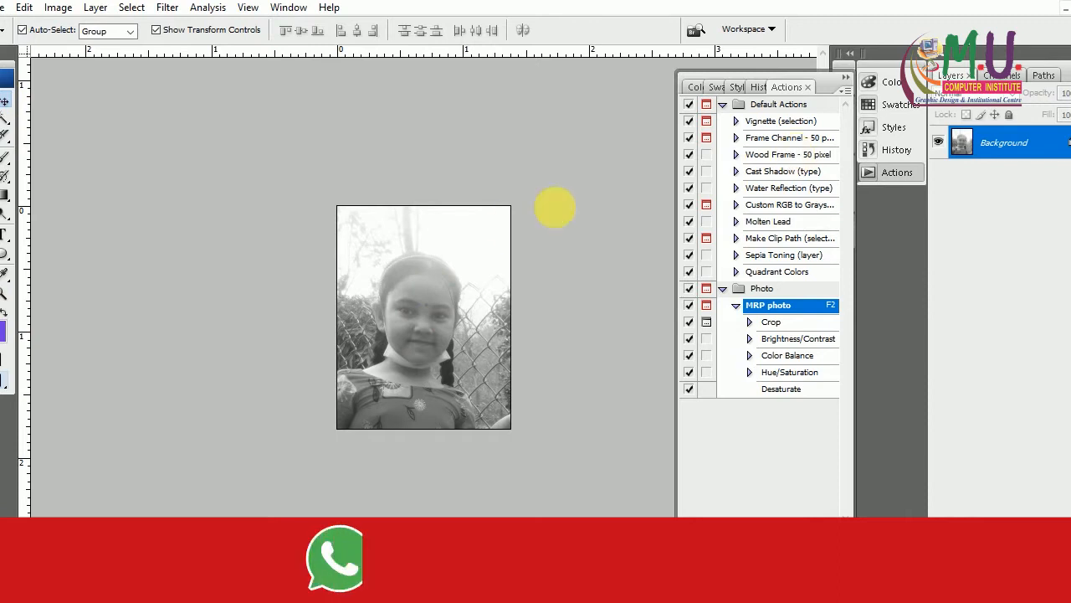
key(ctrl+w)
click(538, 236)
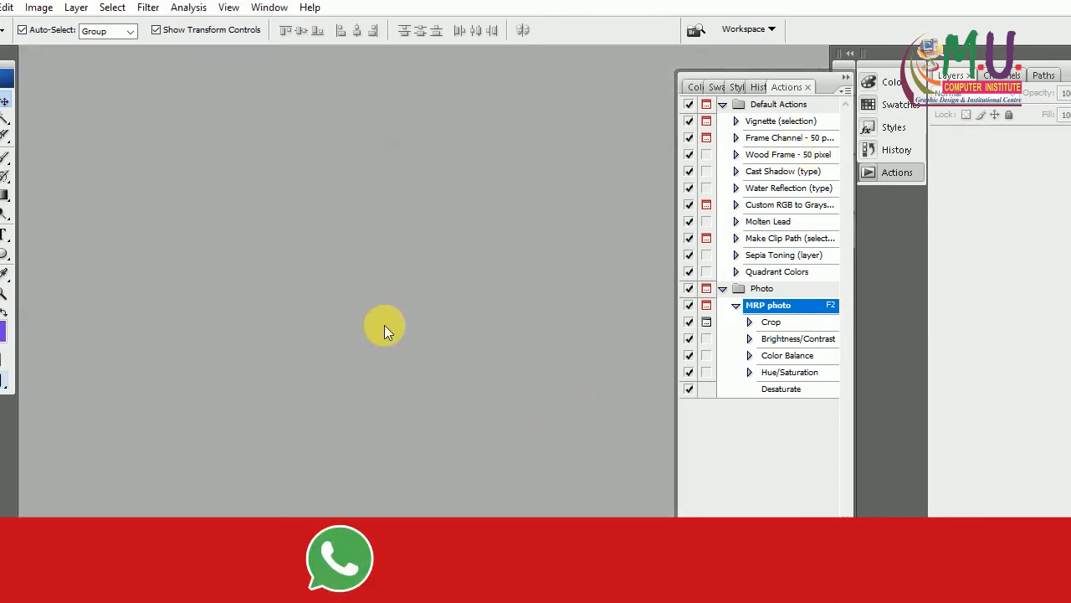
key(ctrl+o)
double_click(388, 237)
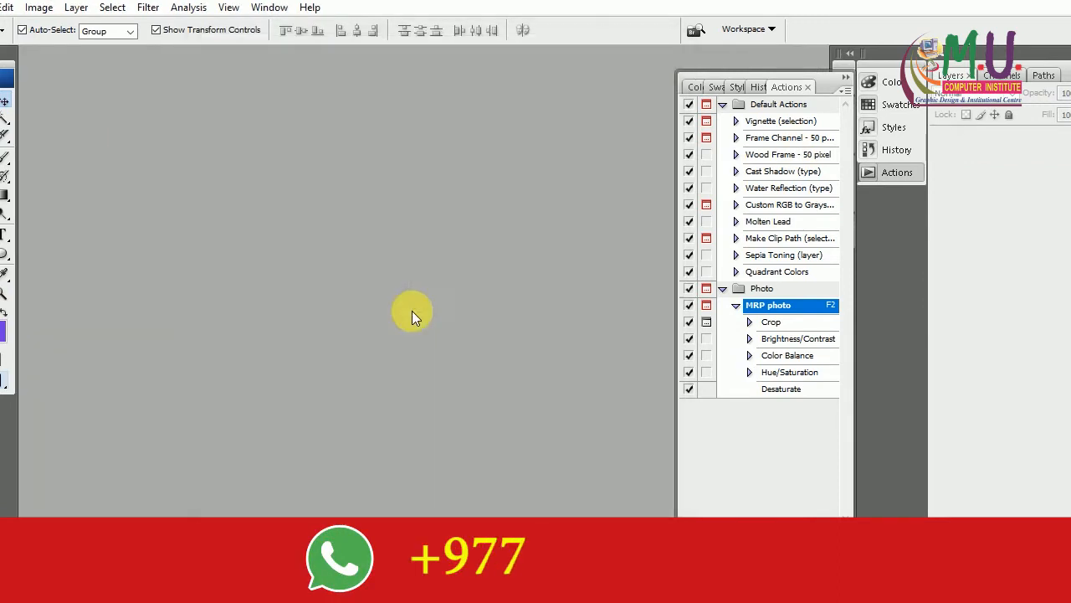
Create a new document 28 mm wide and 33 mm high
click(1, 7)
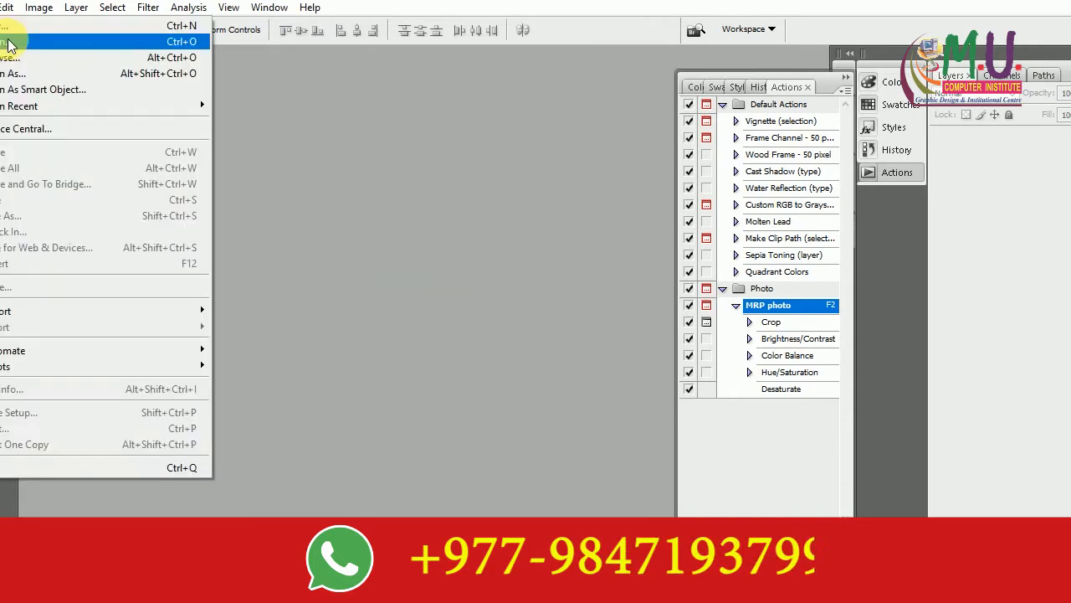
click(4, 27)
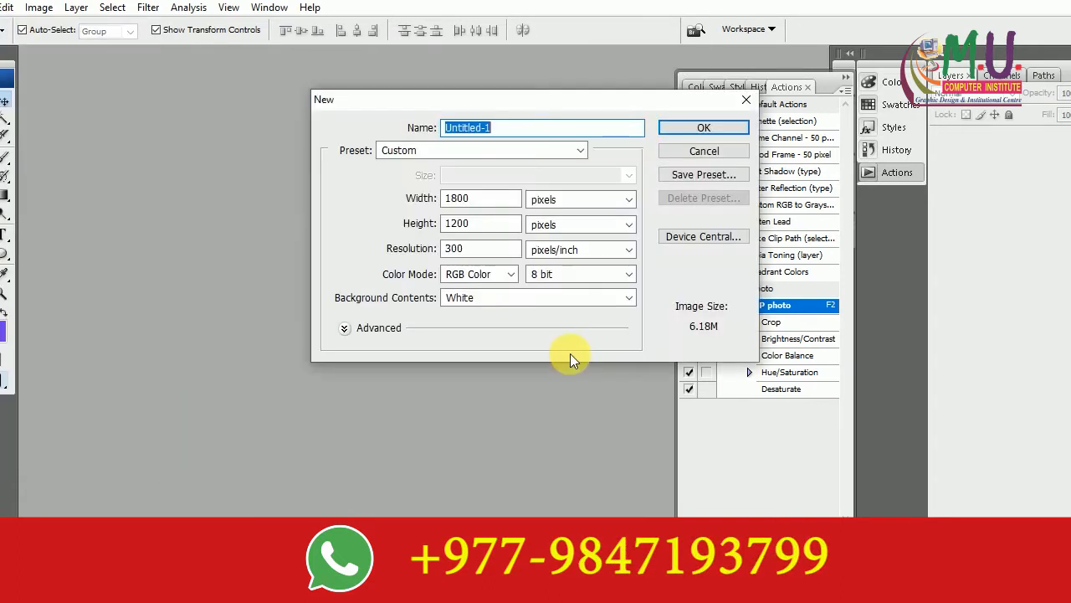
click(574, 203)
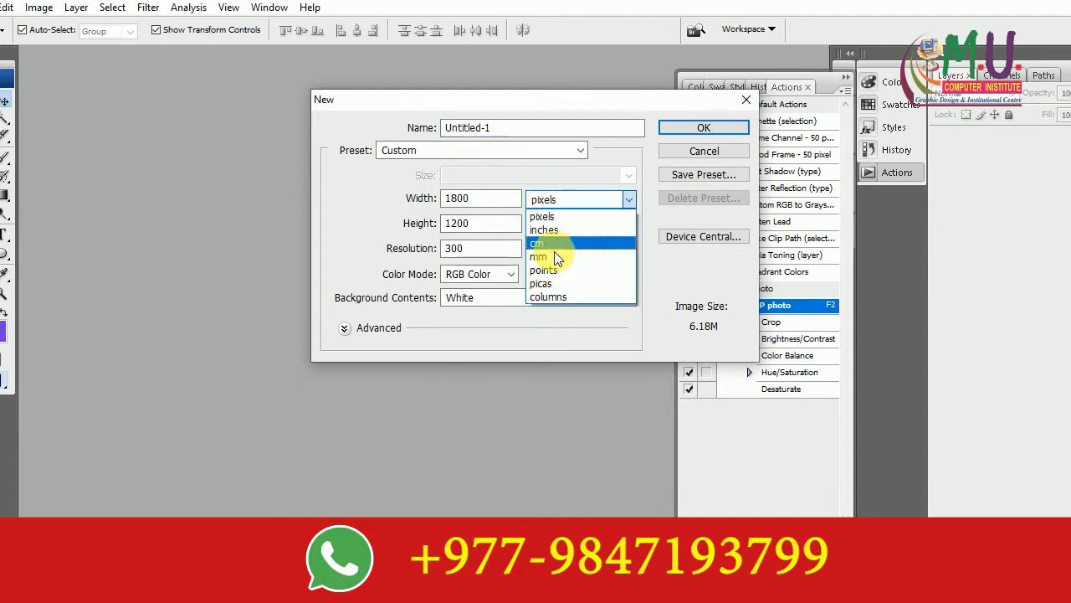
click(545, 255)
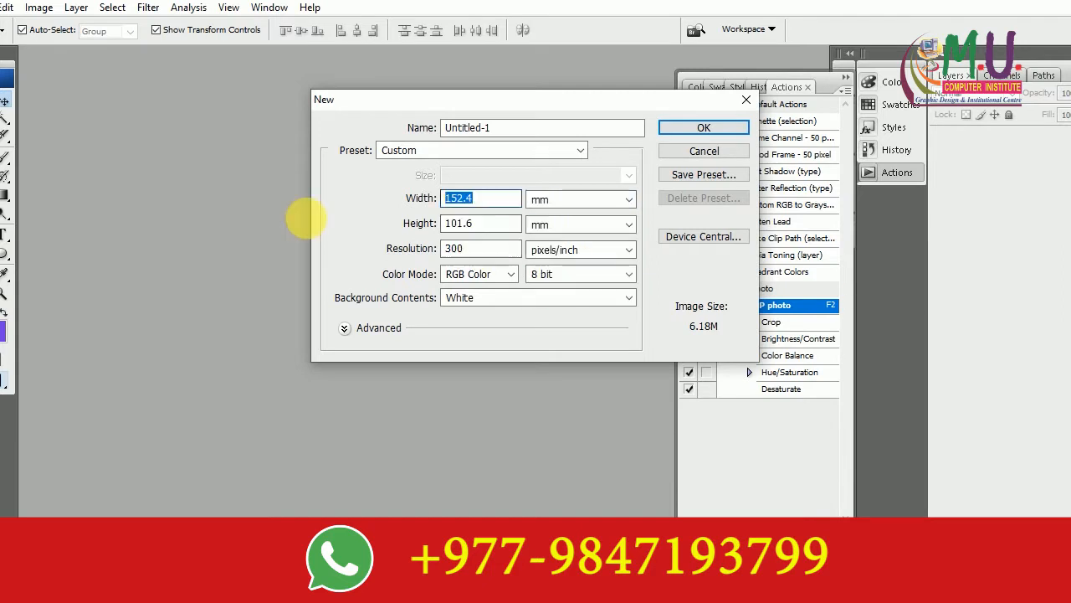
text(28)
key(Tab)
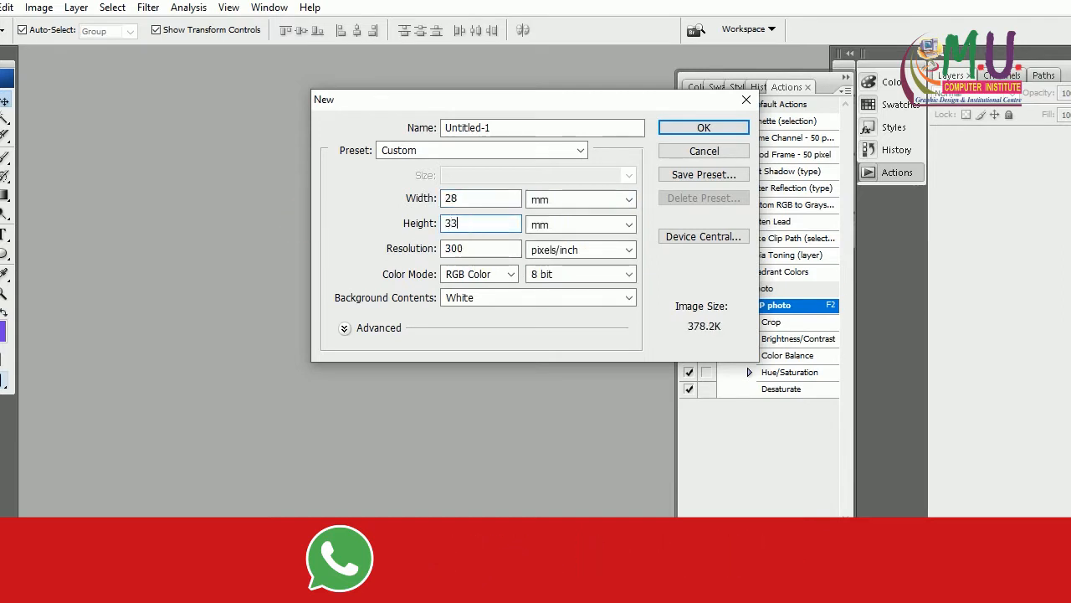
click(687, 127)
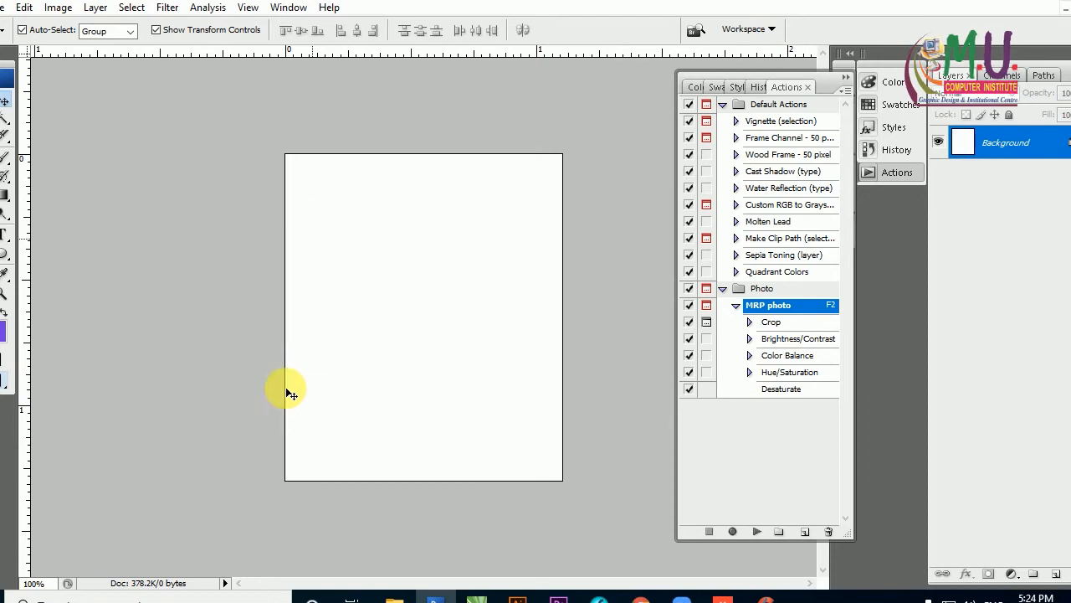
Switch to File Explorer and open the painting 11.jpg from the Arts folder in Photoshop
key(z)
alt+click(441, 308)
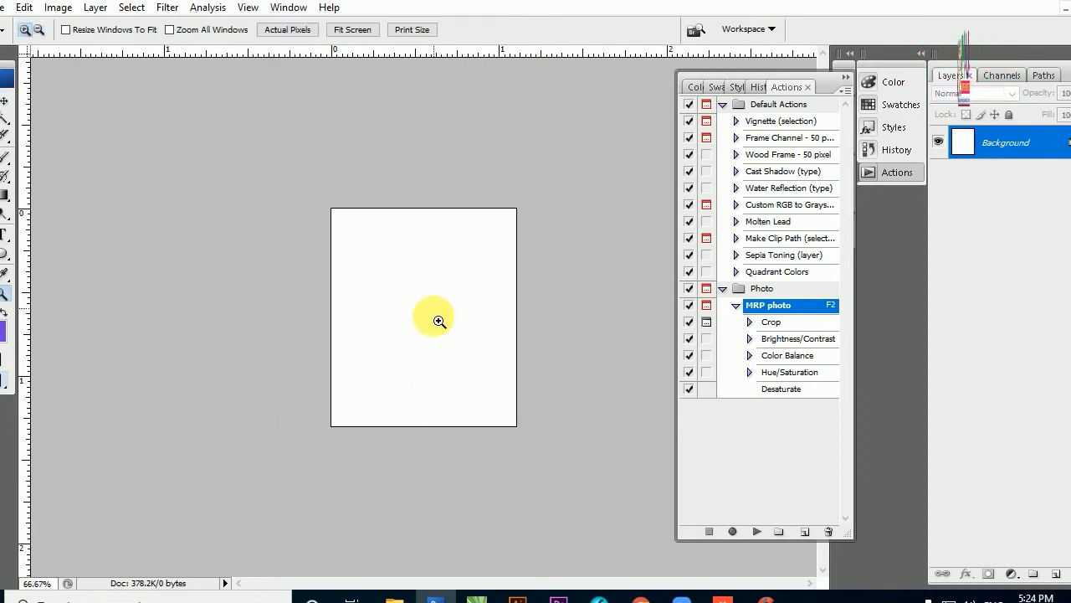
key(v)
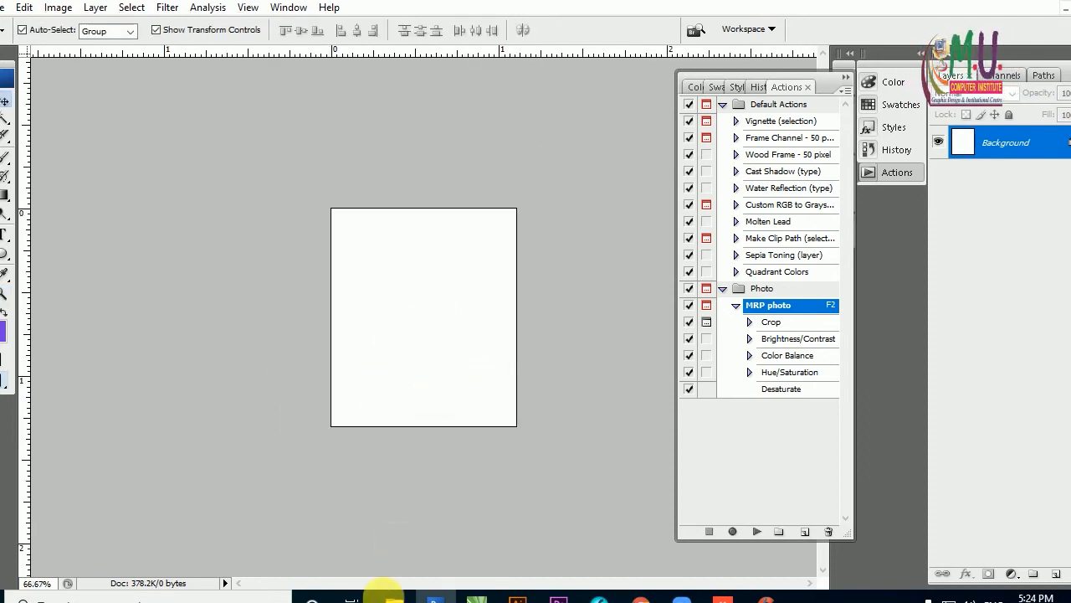
click(394, 596)
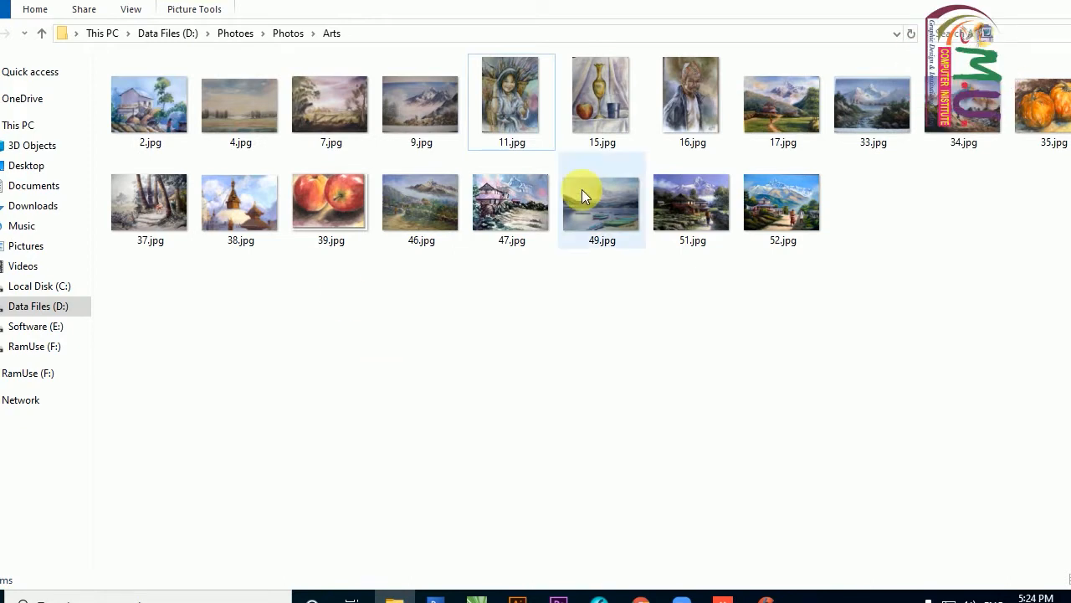
mouse_move(532, 98)
mouse_down()
mouse_move(566, 315)
mouse_move(485, 561)
mouse_move(448, 597)
mouse_move(457, 358)
mouse_move(470, 351)
mouse_up()
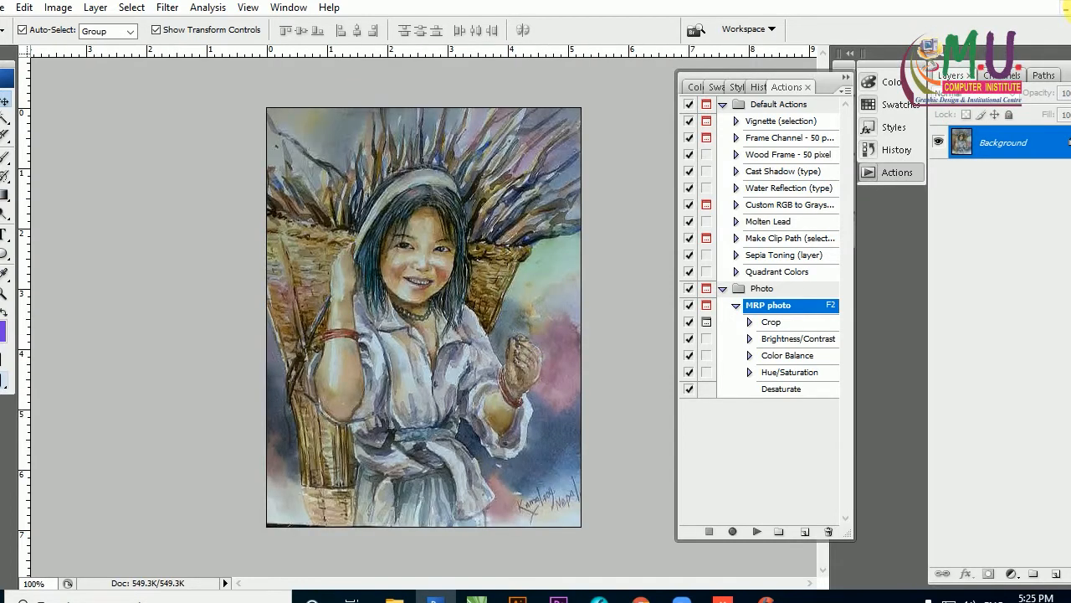
Show both documents in separate windows and copy the painting from 11.jpg into Untitled-1
key(f)
key(f)
key(f)
drag(153, 74, 536, 142)
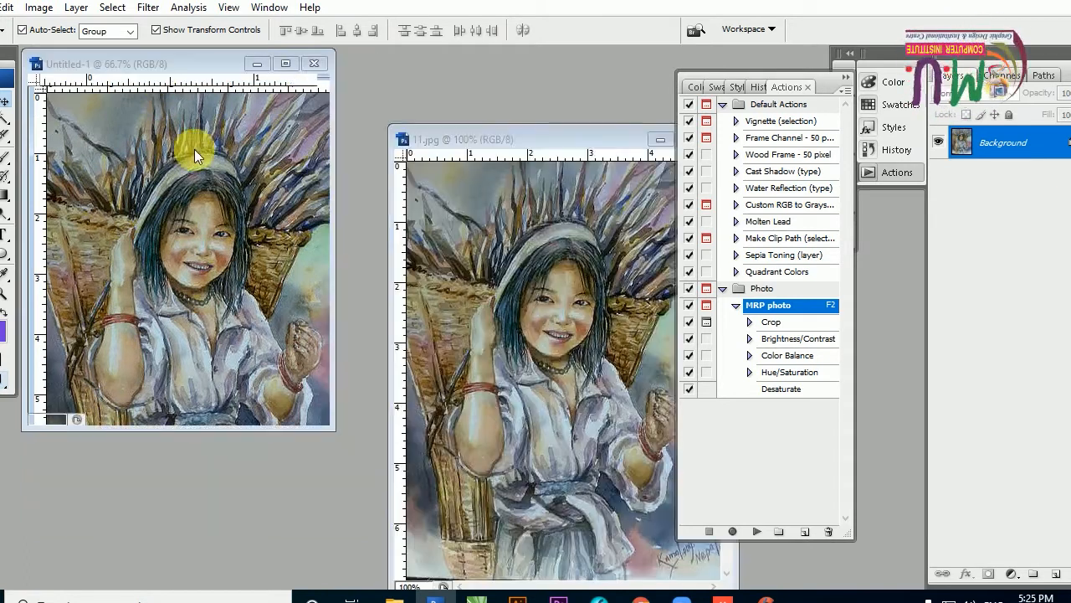
click(6, 100)
drag(407, 287, 246, 239)
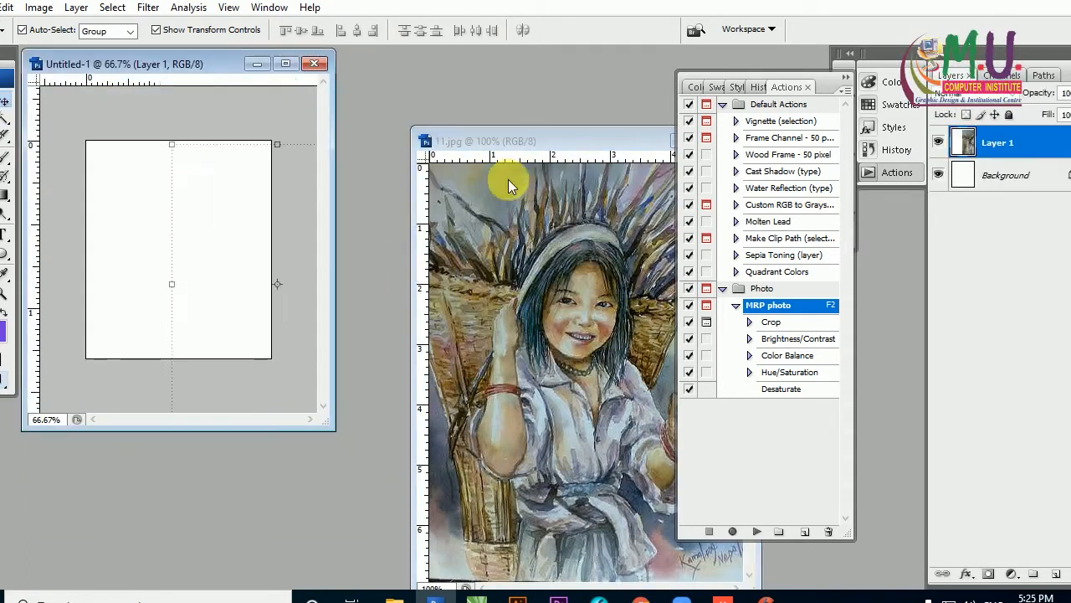
Close 11.jpg and maximize the Untitled-1 document
drag(549, 158, 224, 209)
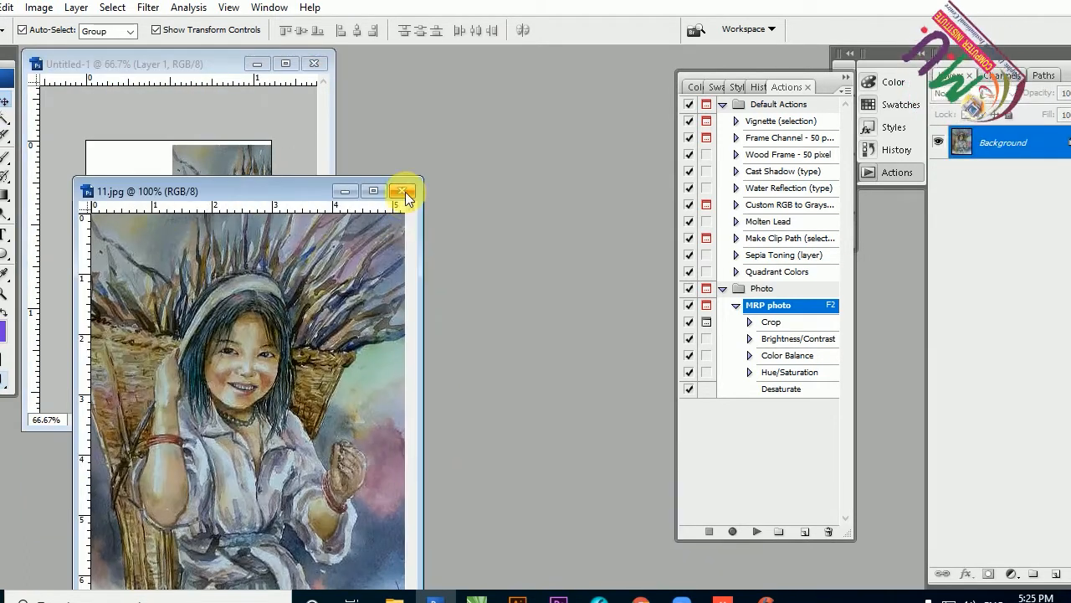
click(408, 188)
click(287, 63)
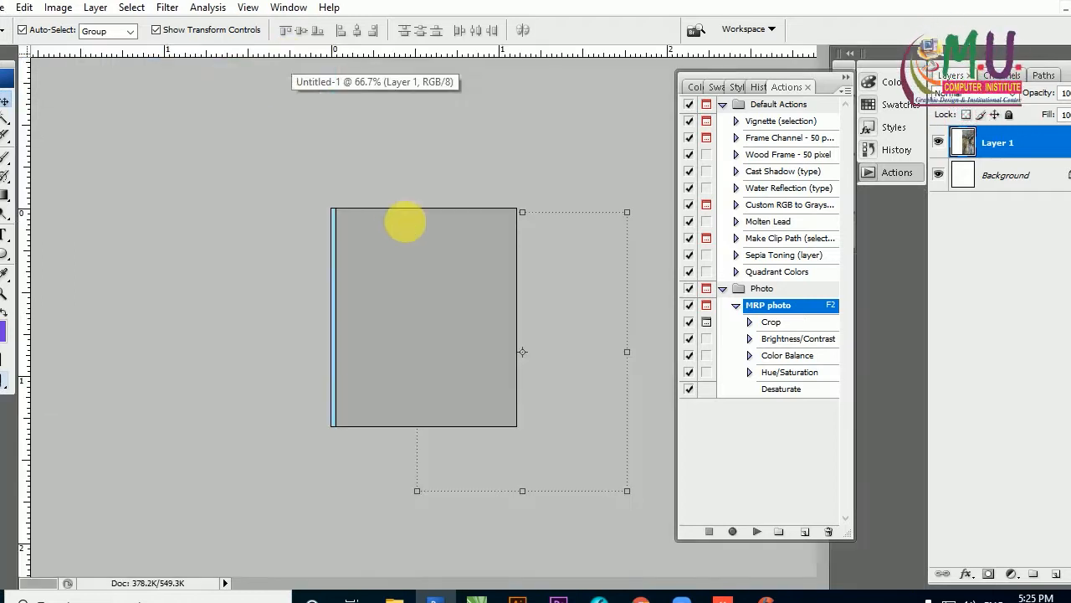
Move the painting over the canvas and enlarge it slightly beyond the canvas edges
drag(493, 289, 397, 286)
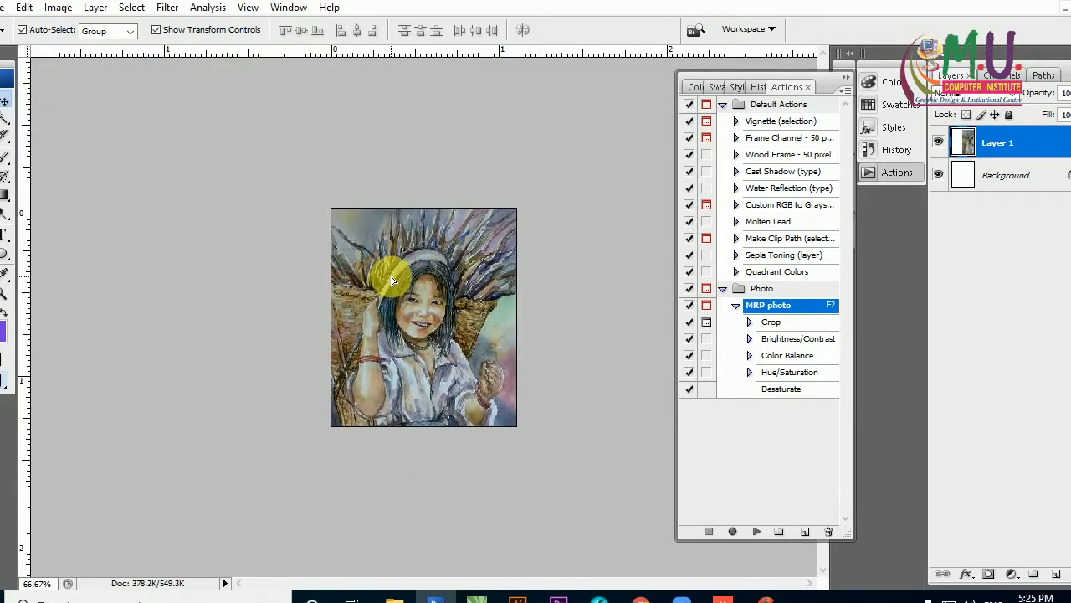
drag(530, 488, 543, 504)
double_click(466, 373)
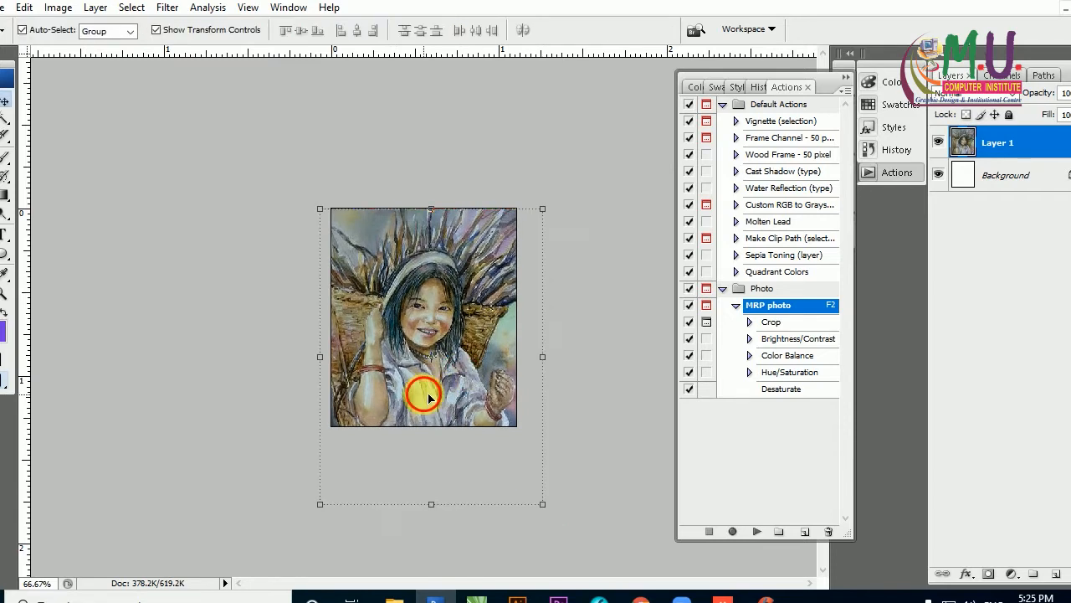
Shift the painting upward and scale it proportionally to 111.9%
drag(427, 396, 427, 371)
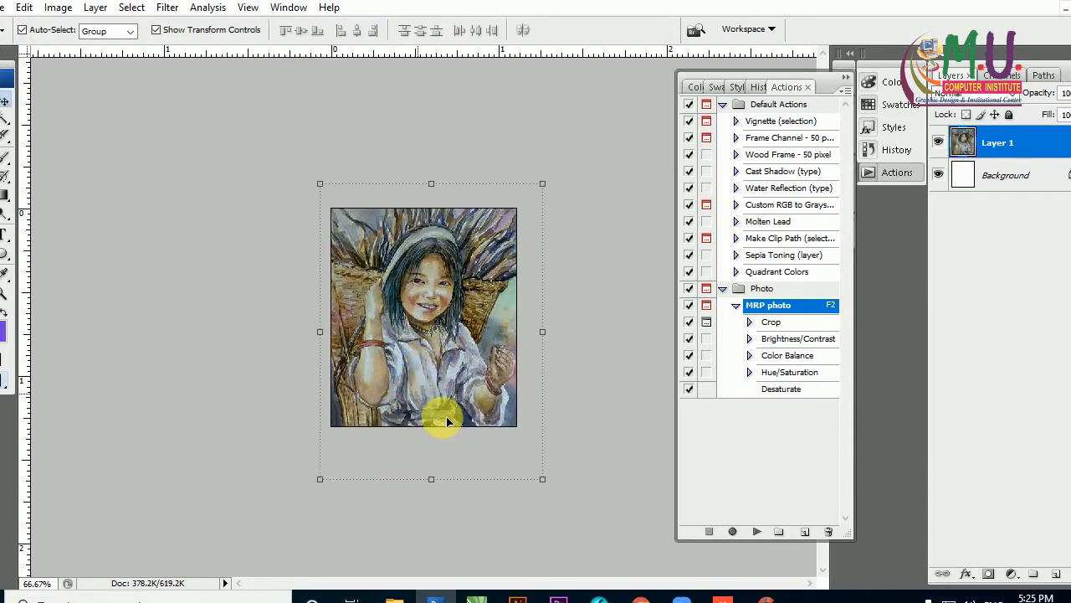
drag(546, 478, 555, 497)
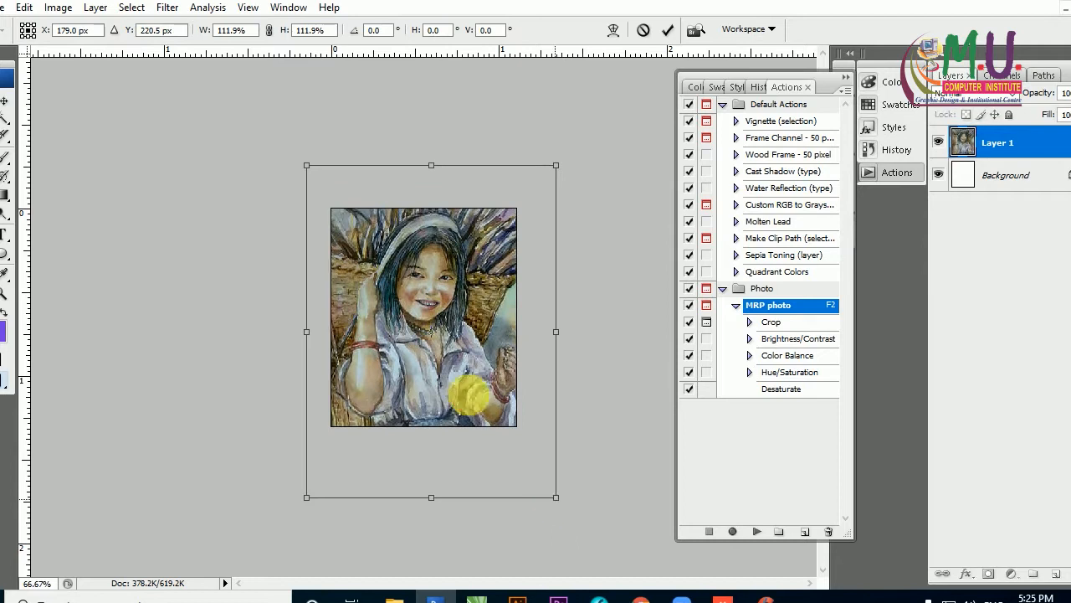
double_click(473, 398)
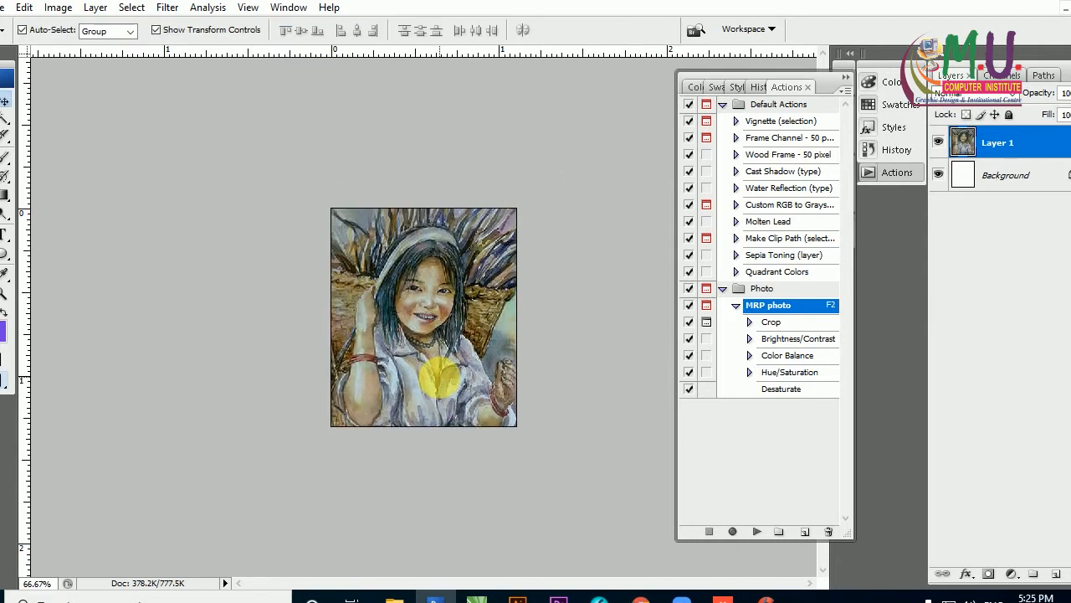
Try to crop the image to the preset size of 1.378 by 1.772 inches at 300 pixels/inch
key(c)
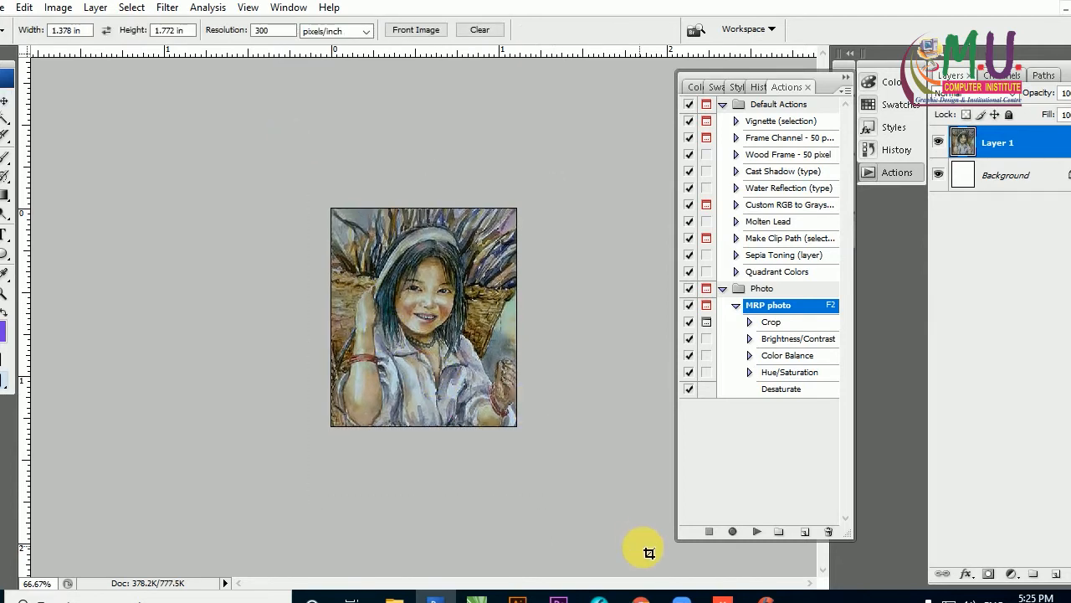
key(Return)
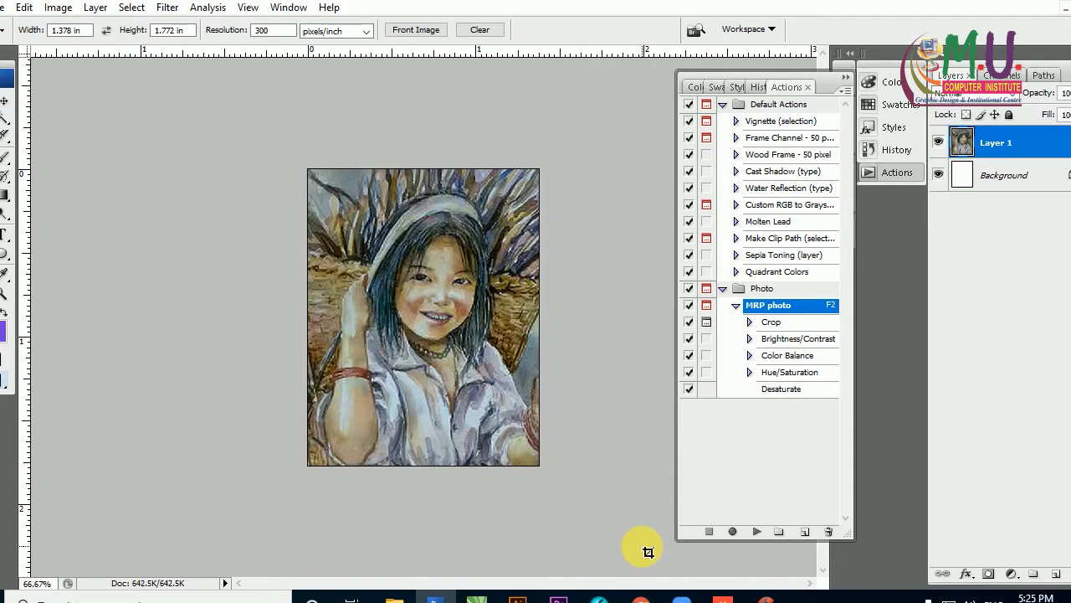
key(ctrl+z)
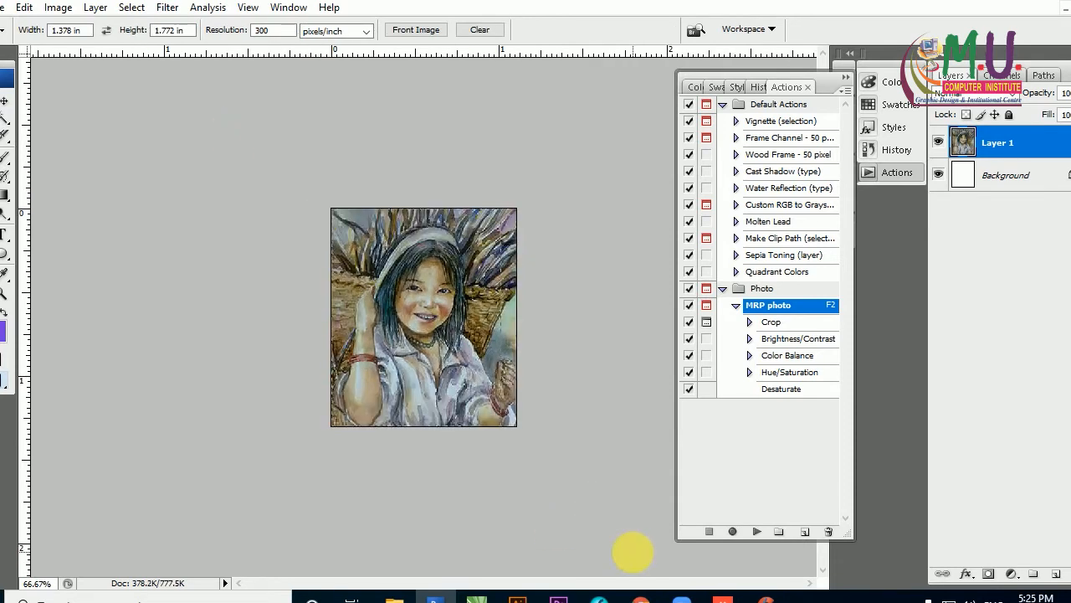
key(F2)
key(Escape)
Clear the Crop tool's preset size and resolution, and crop the image to the canvas edges
click(416, 30)
click(482, 29)
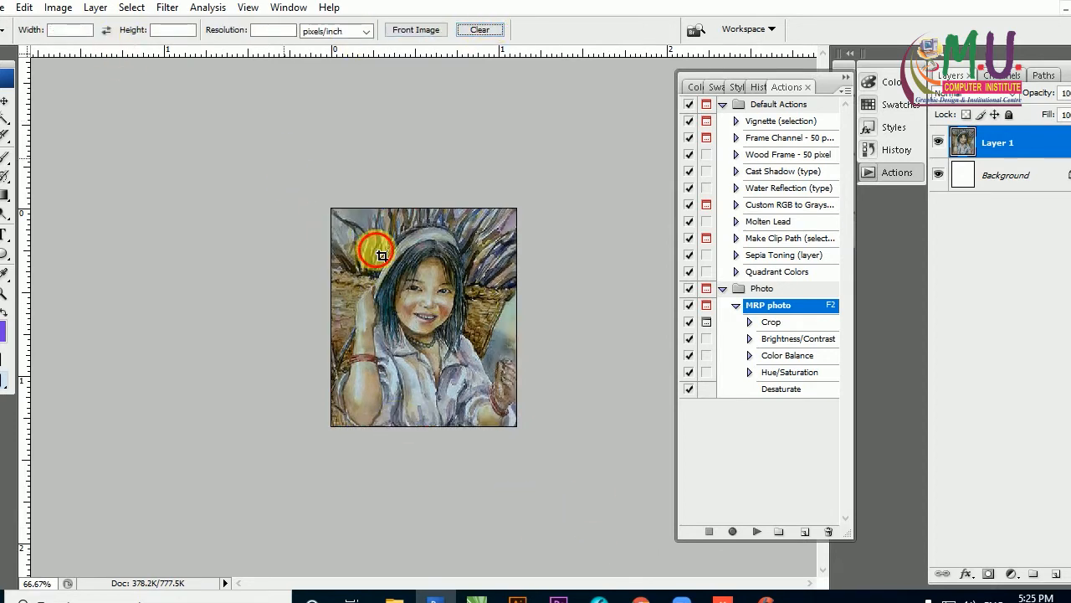
drag(624, 532, 624, 533)
key(Return)
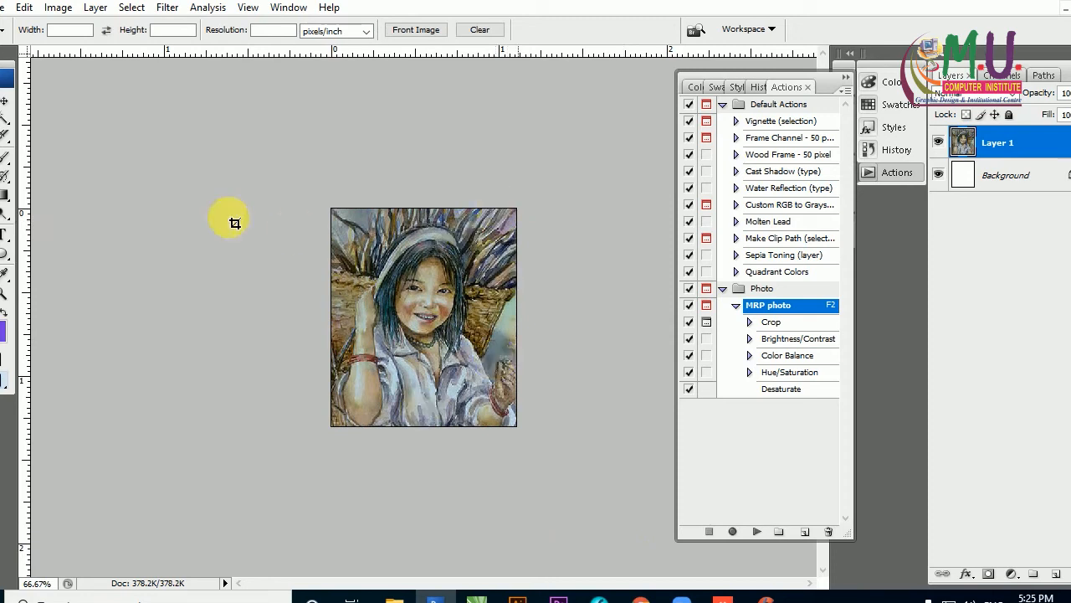
Check the image's document width and height in millimetres using Image Size
click(50, 6)
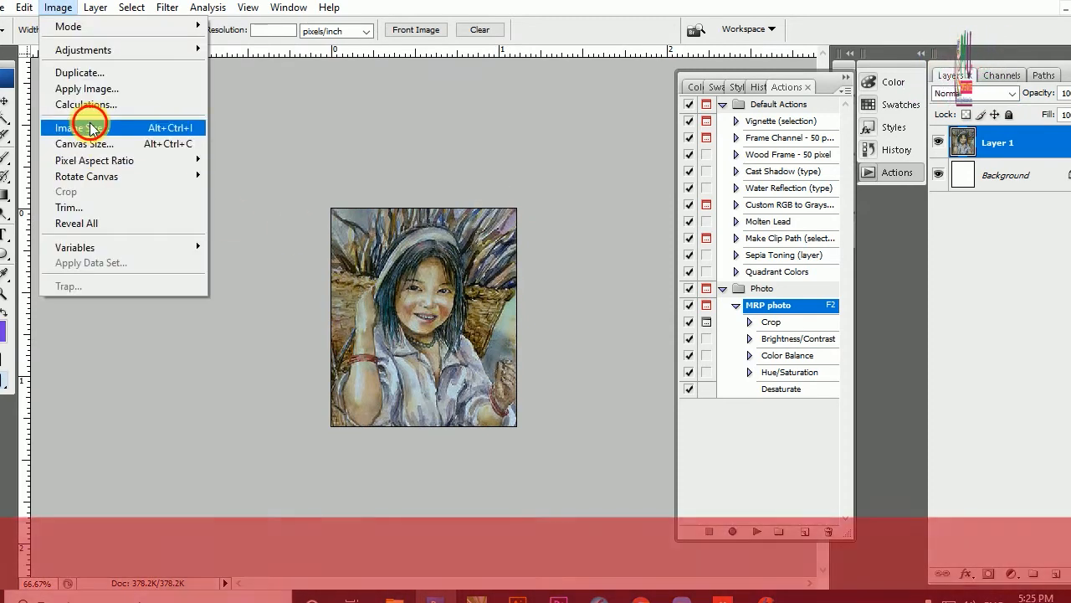
click(92, 124)
click(781, 234)
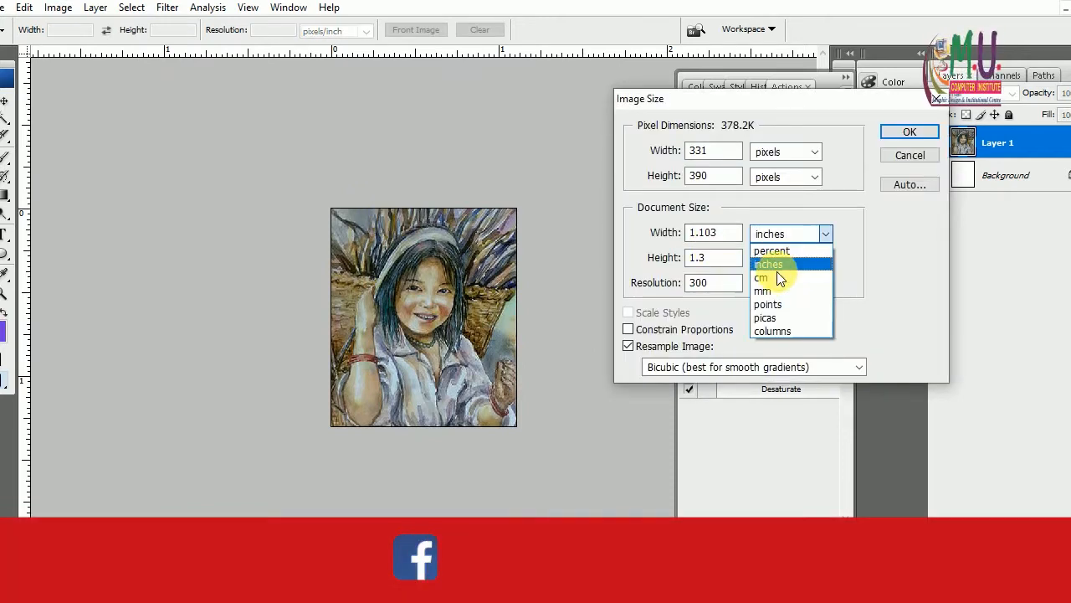
click(769, 291)
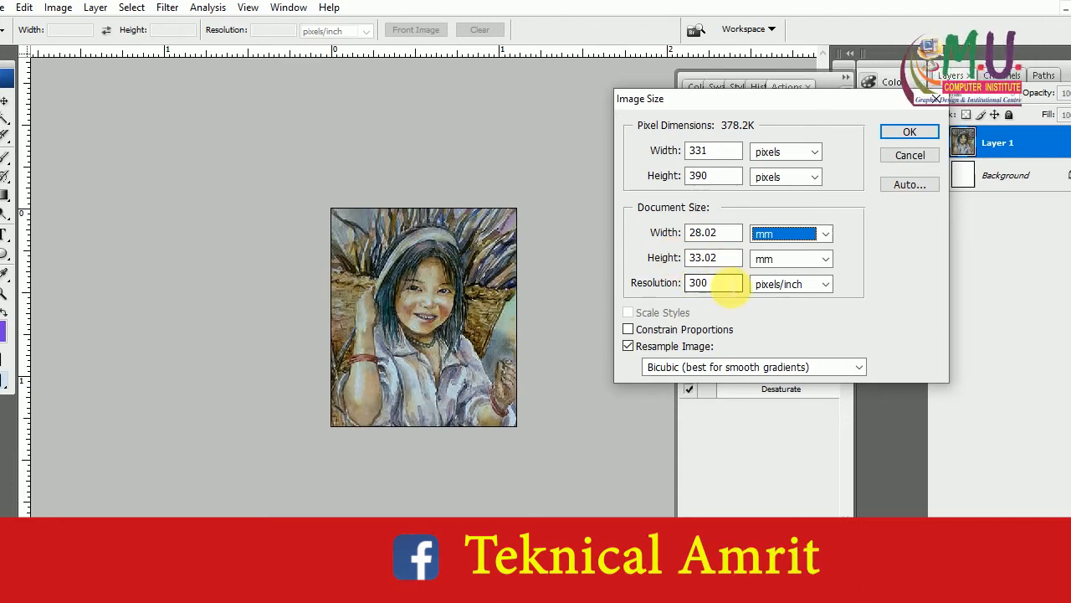
click(910, 134)
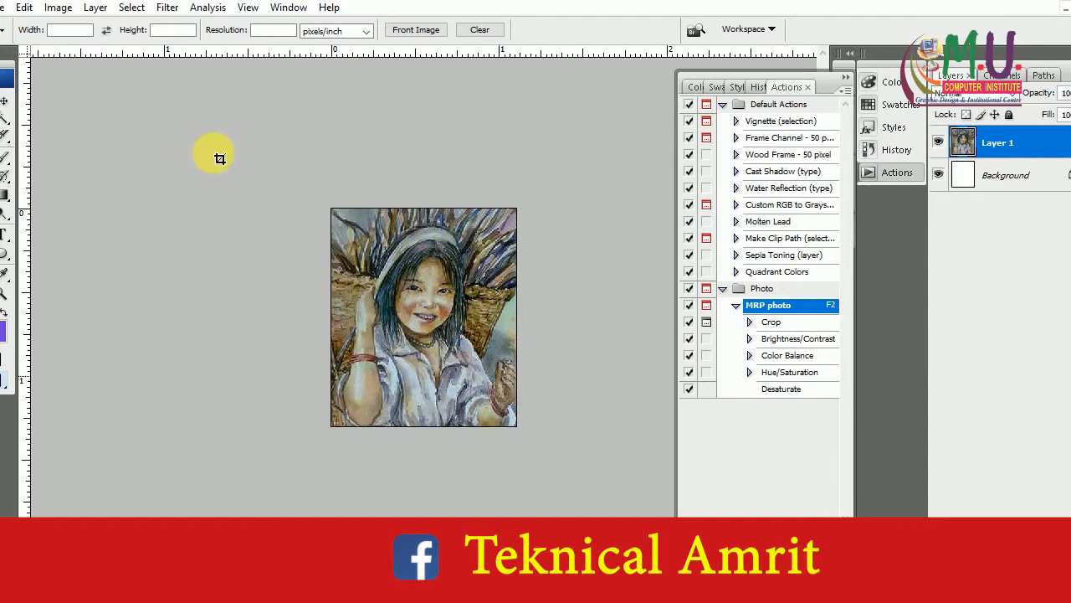
Flatten the image and copy the entire picture, clearing the selection when done
click(94, 8)
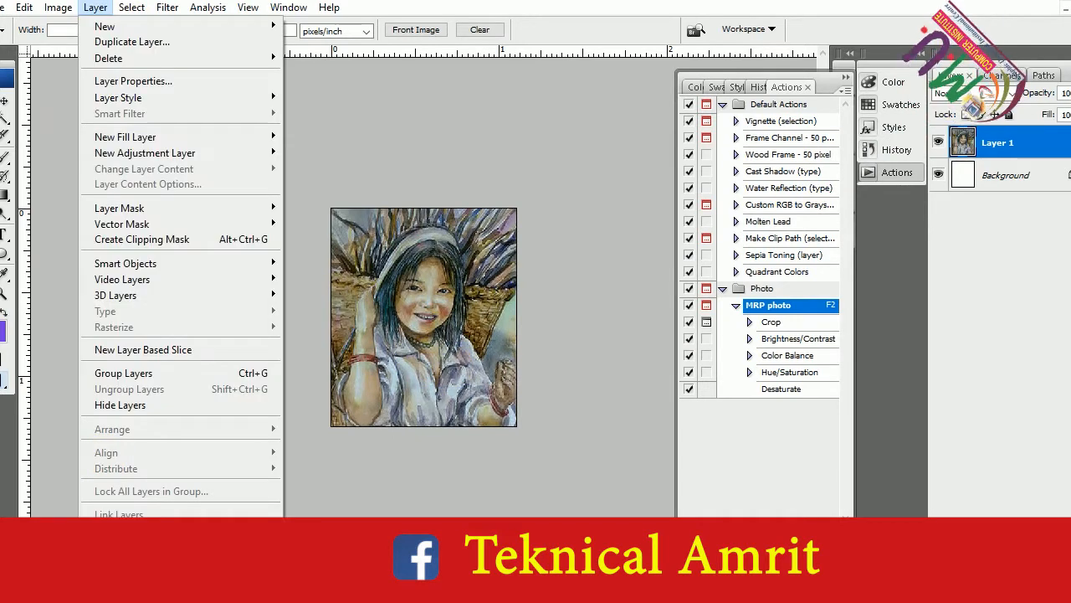
click(126, 586)
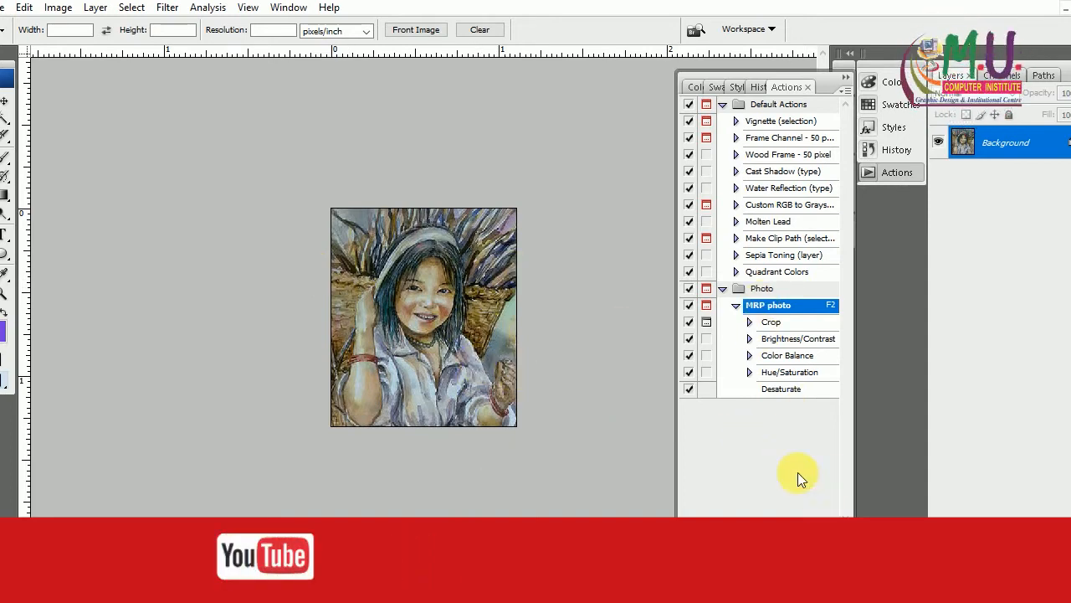
click(736, 306)
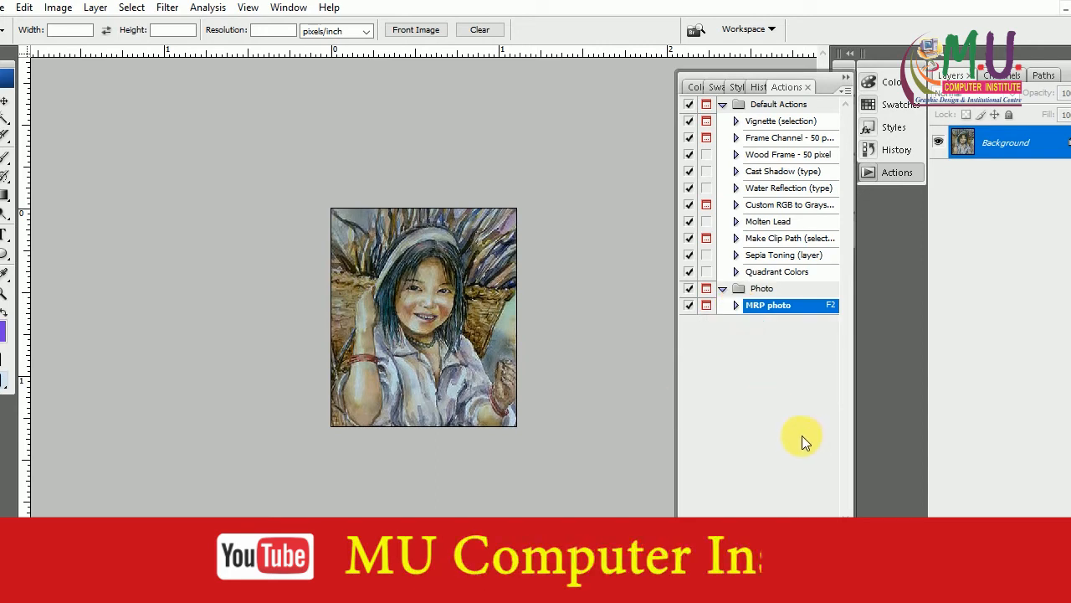
key(ctrl+a)
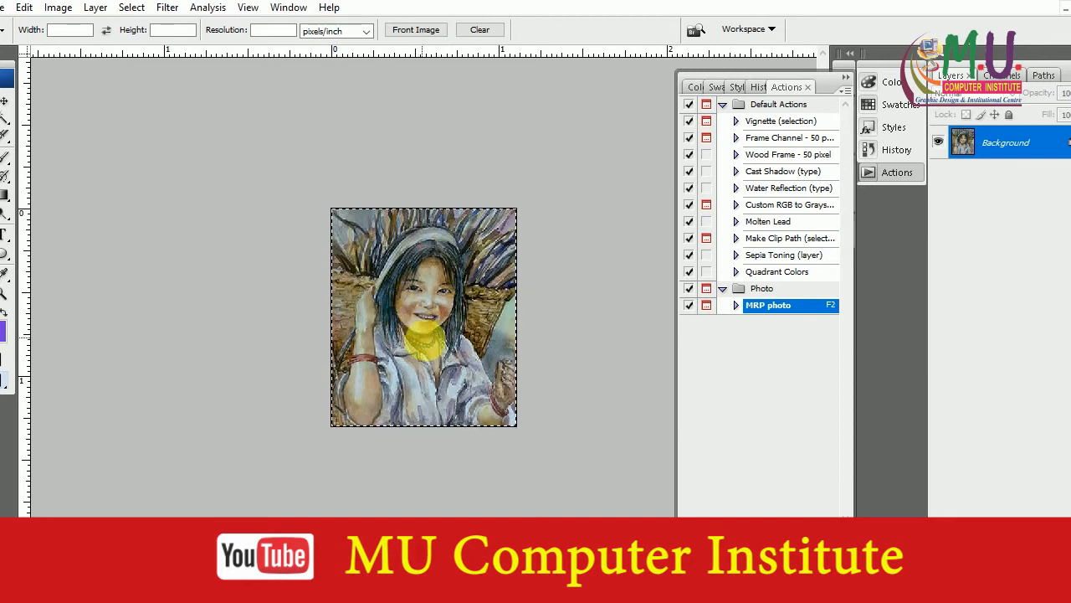
key(ctrl+d)
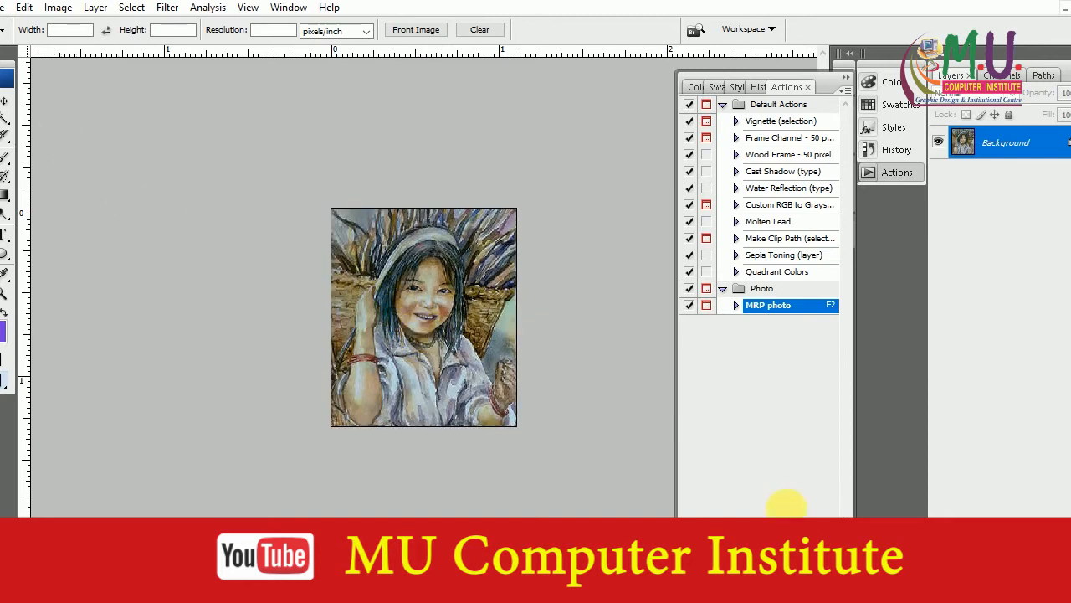
Create an action named "pp photo" in the Photo set with function key F3 without Shift, and start recording it
click(803, 522)
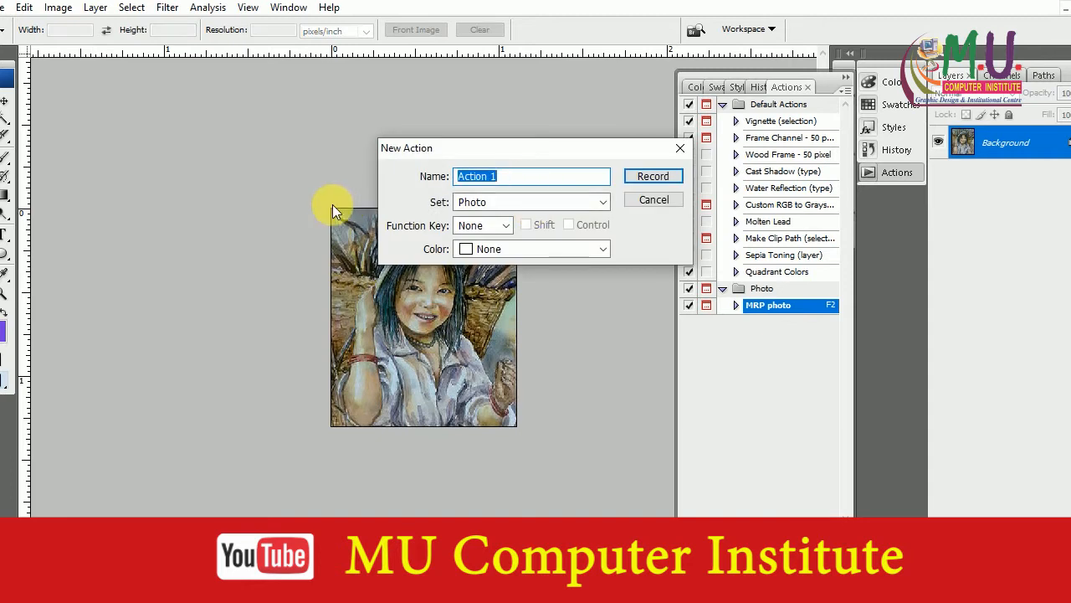
text(pp photo)
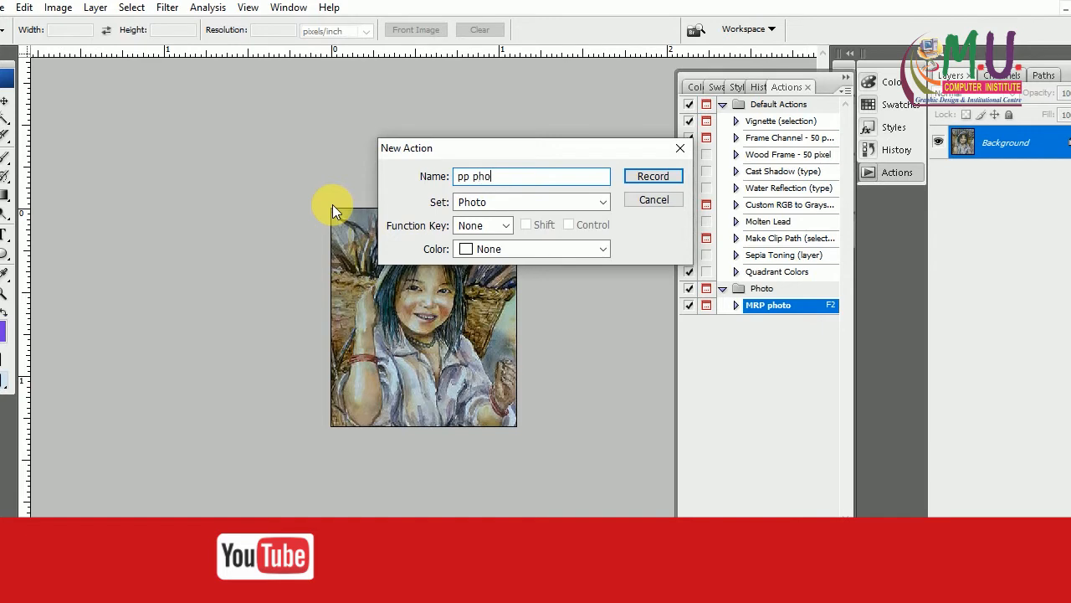
click(566, 204)
click(482, 231)
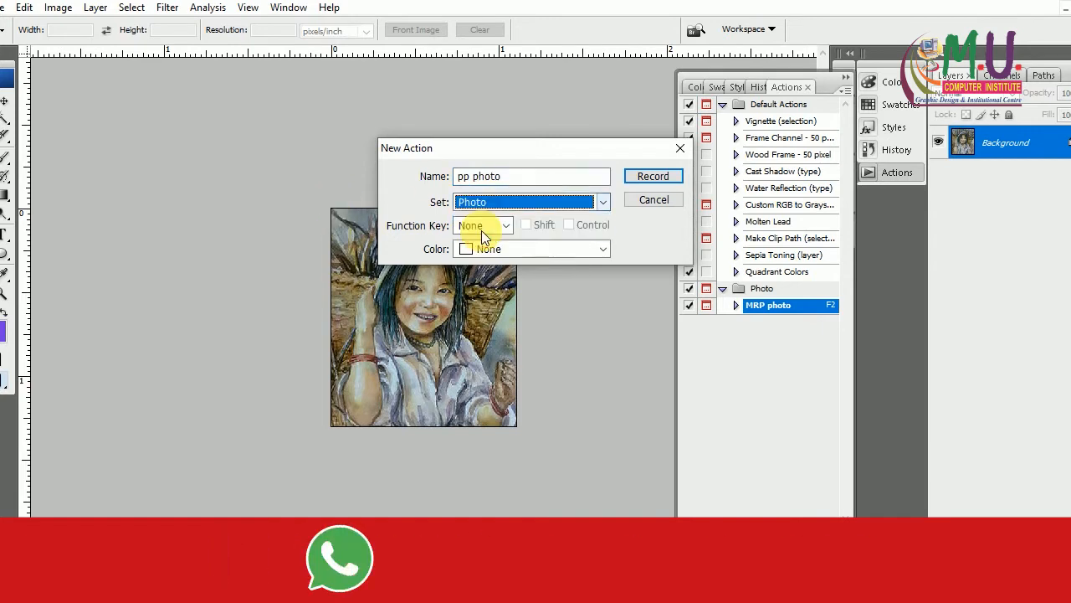
click(506, 226)
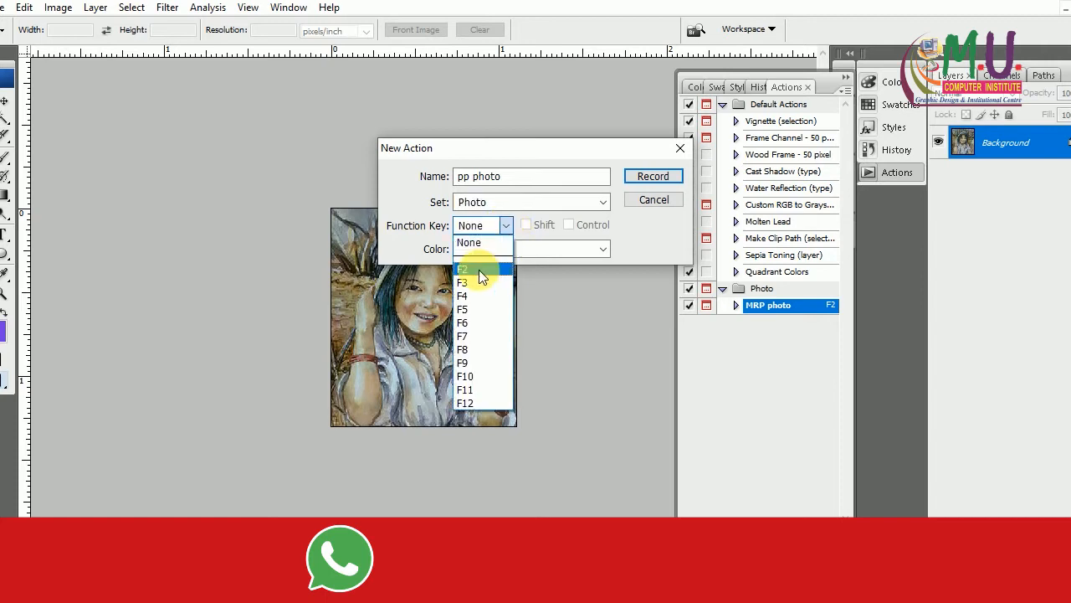
click(478, 270)
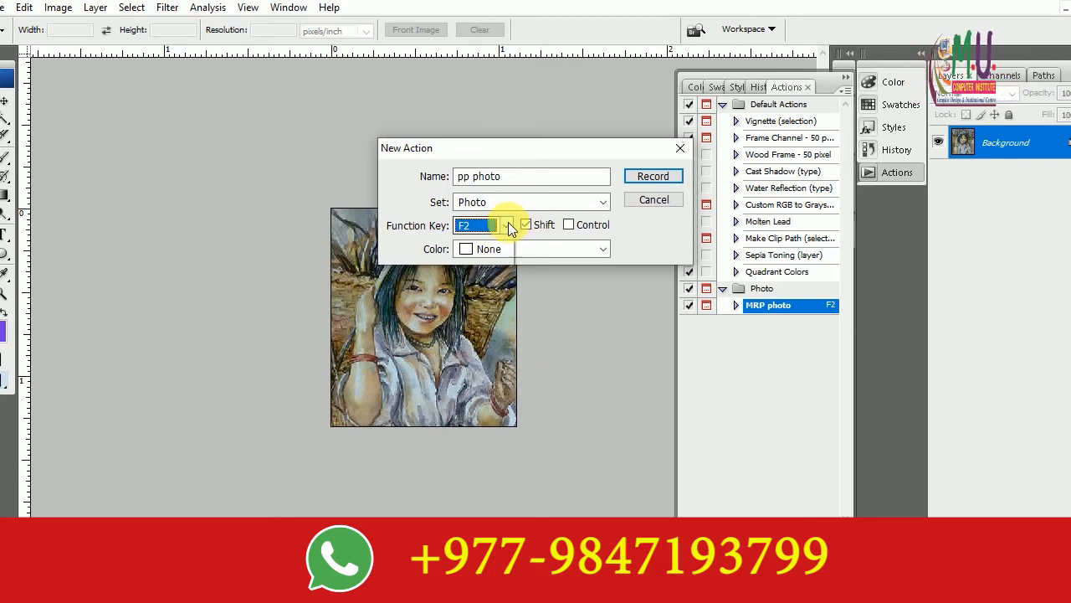
click(507, 225)
click(479, 281)
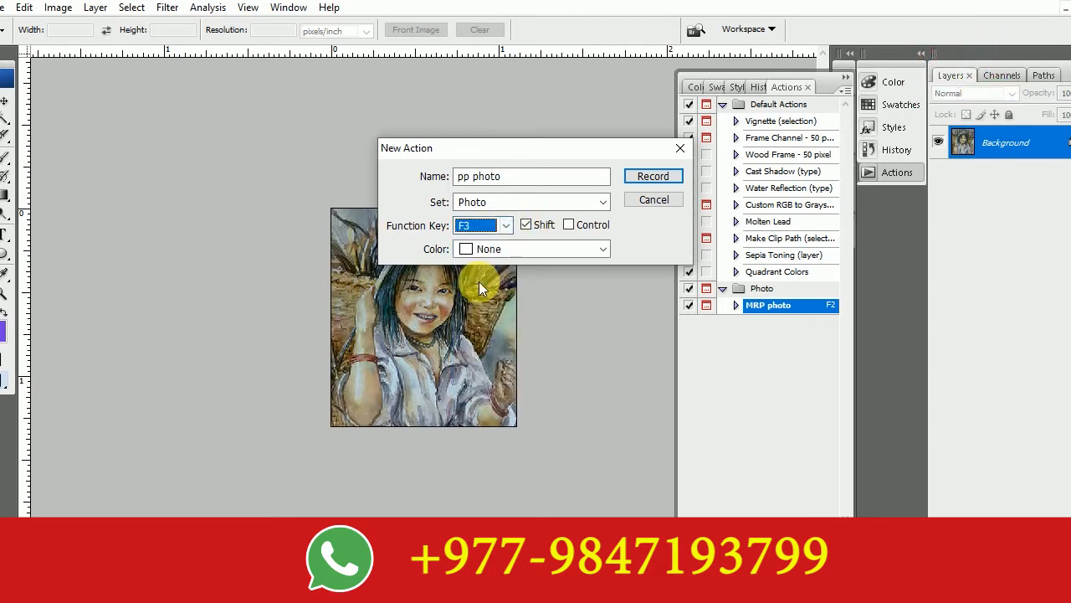
click(527, 224)
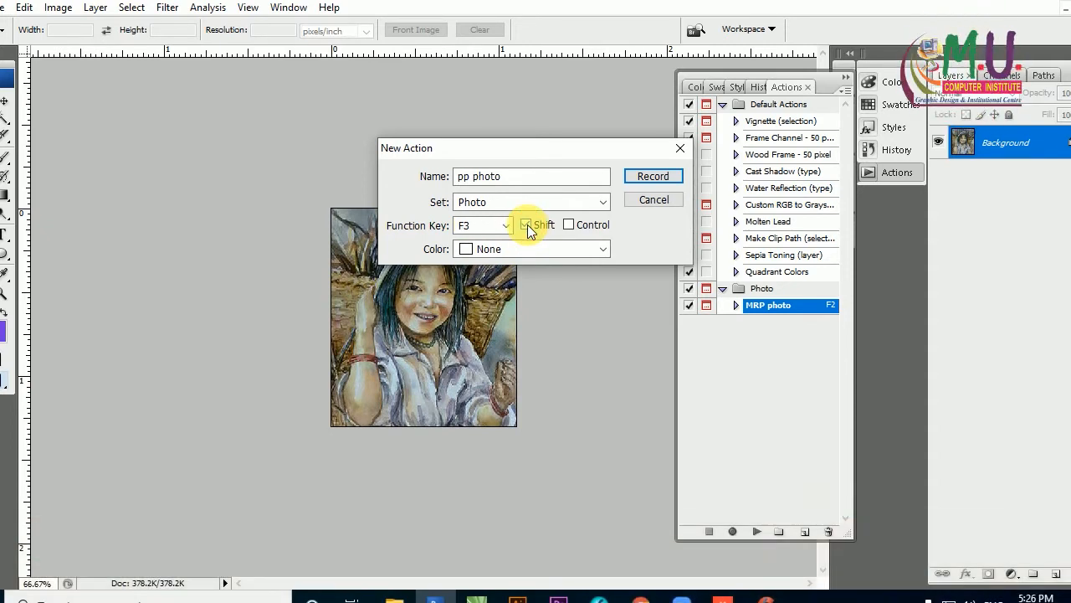
click(653, 177)
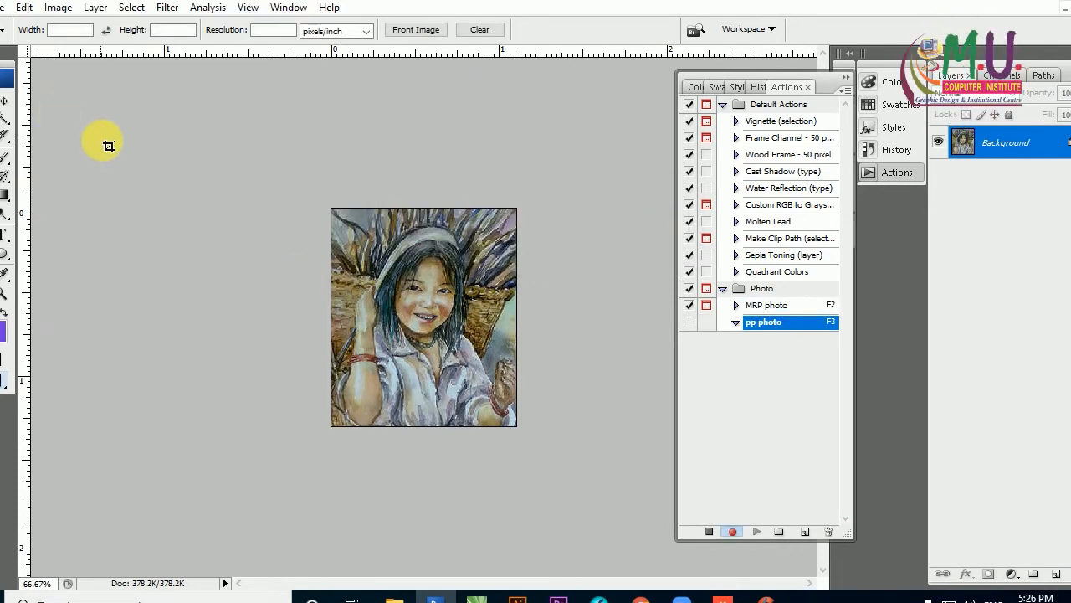
Create a new white RGB document 6 inches wide and 4 inches high at 300 pixels/inch
key(ctrl+n)
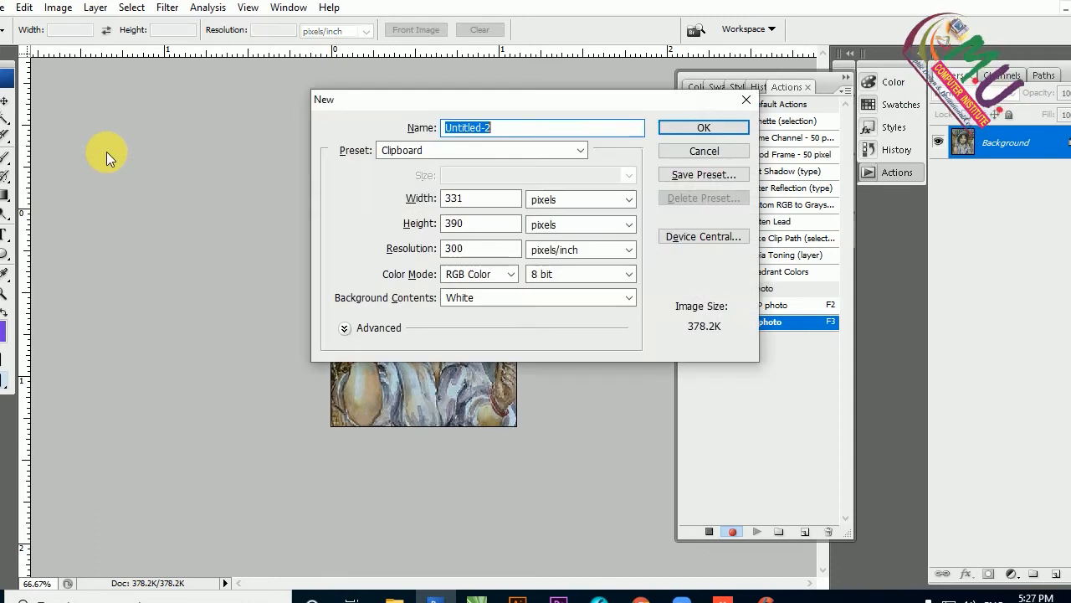
click(569, 199)
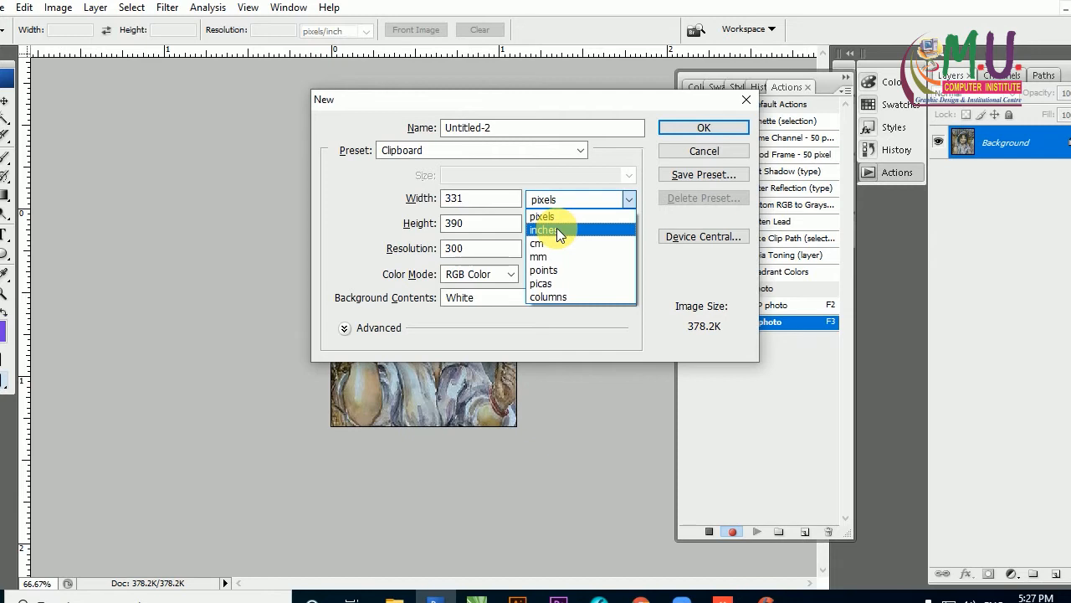
click(557, 228)
click(461, 198)
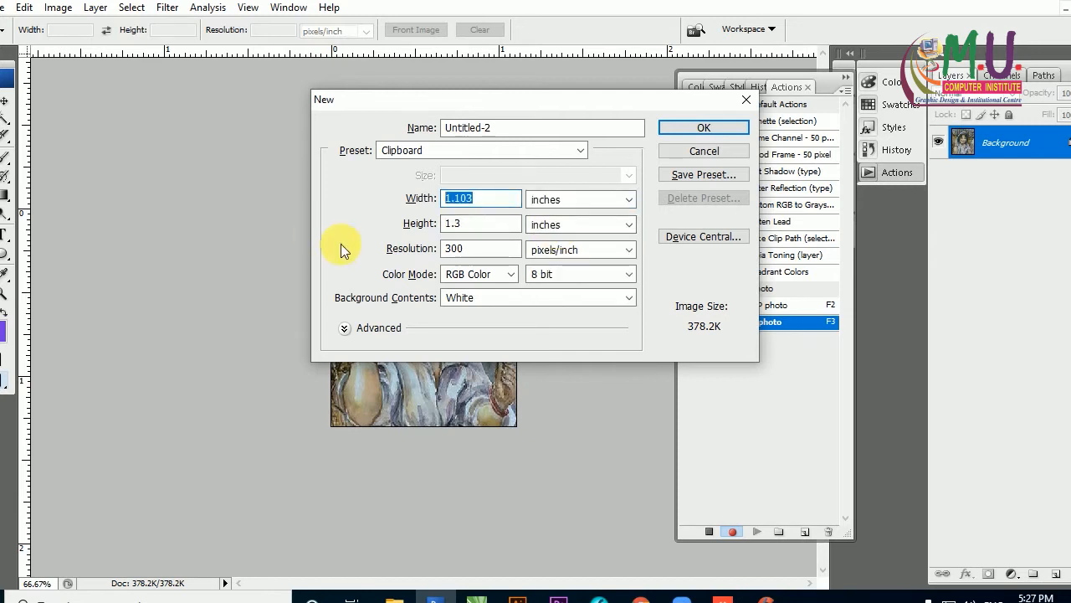
text(6)
click(475, 224)
text(4)
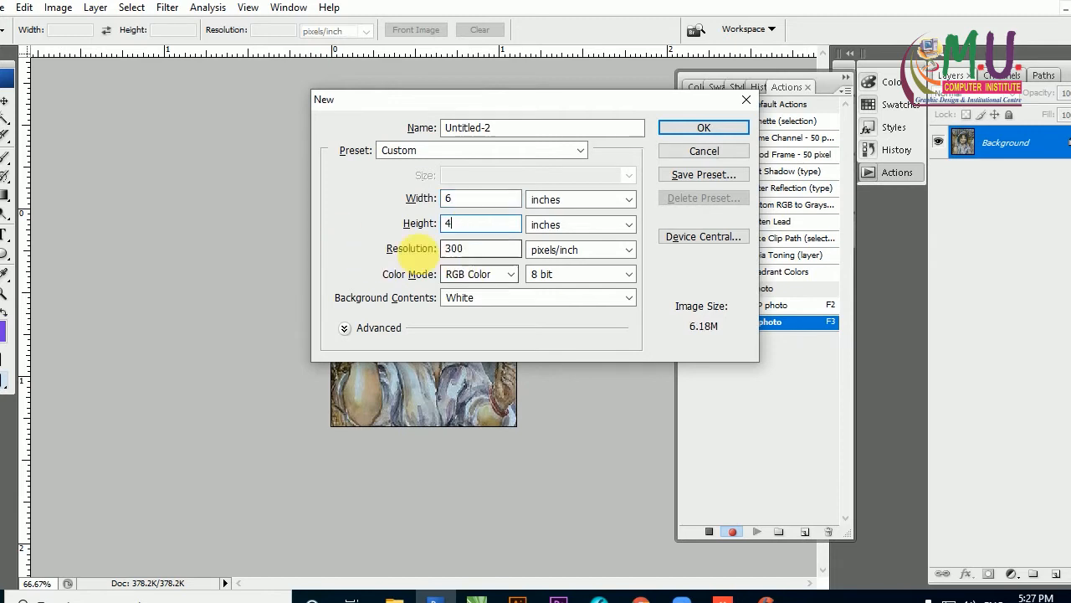
click(694, 129)
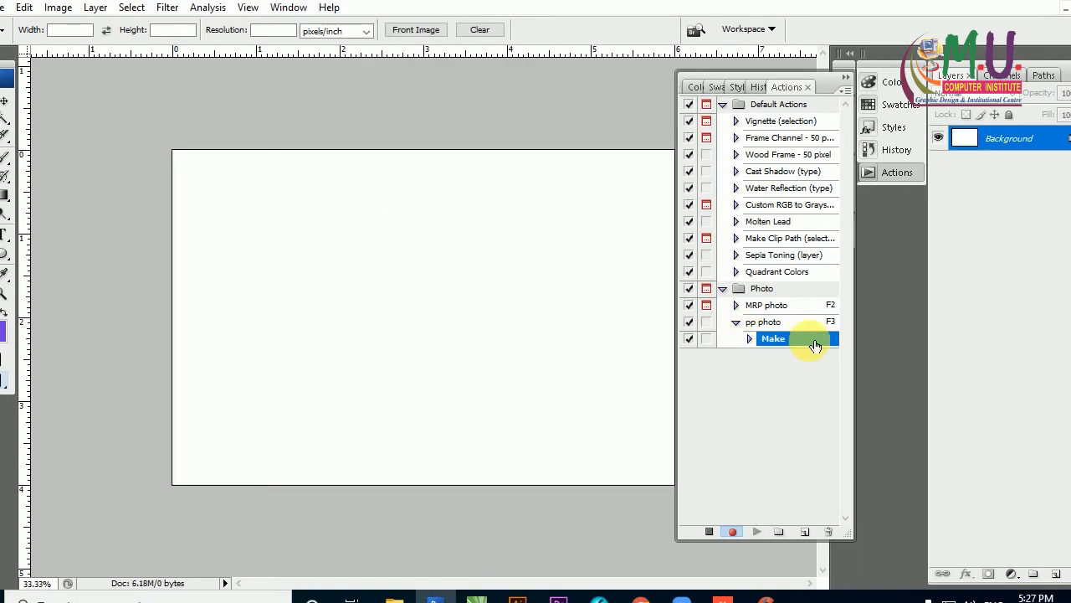
Paste the copied picture and move it to the page's upper-left corner, about 0.1 inch from both edges
click(922, 54)
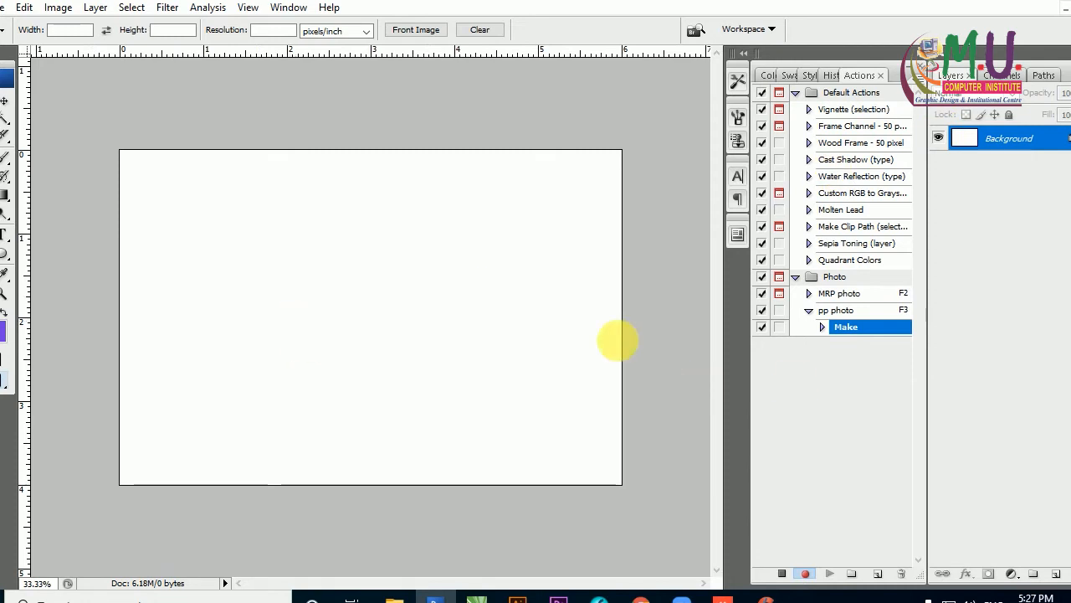
key(ctrl+v)
key(c)
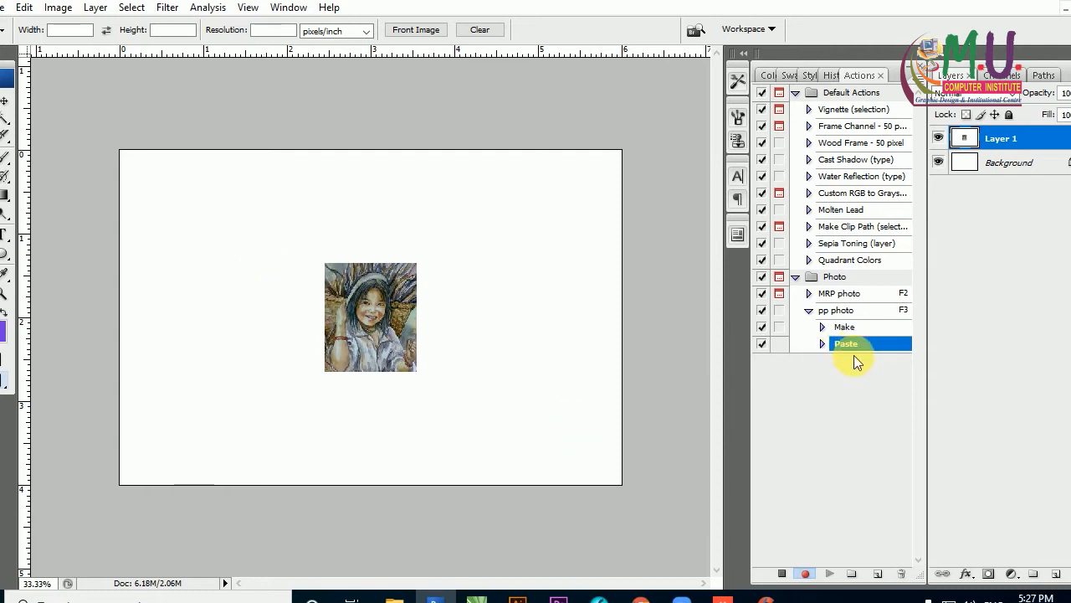
click(6, 100)
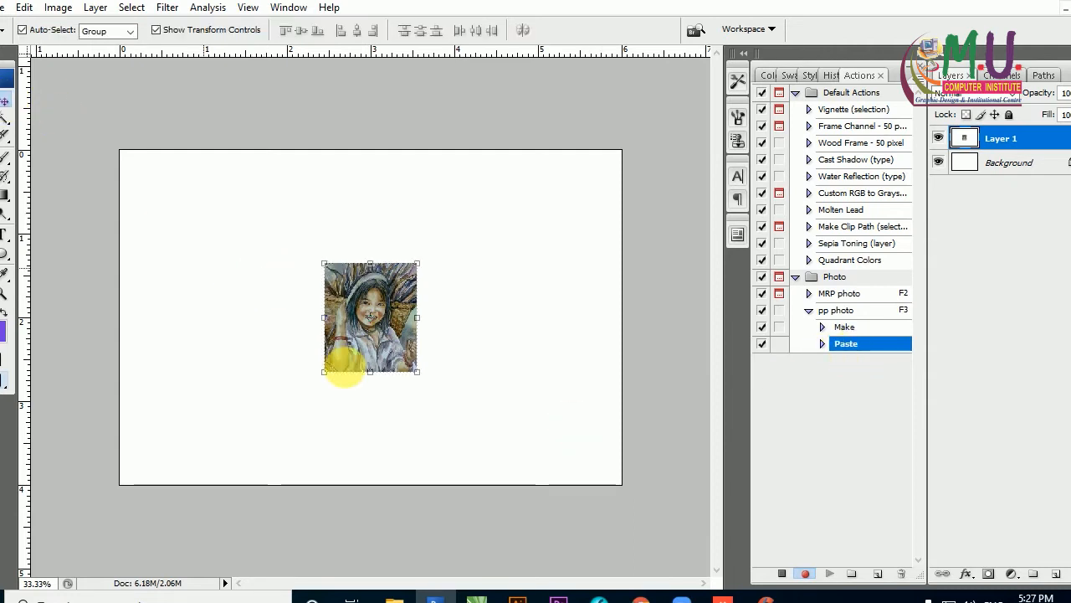
drag(404, 360, 208, 257)
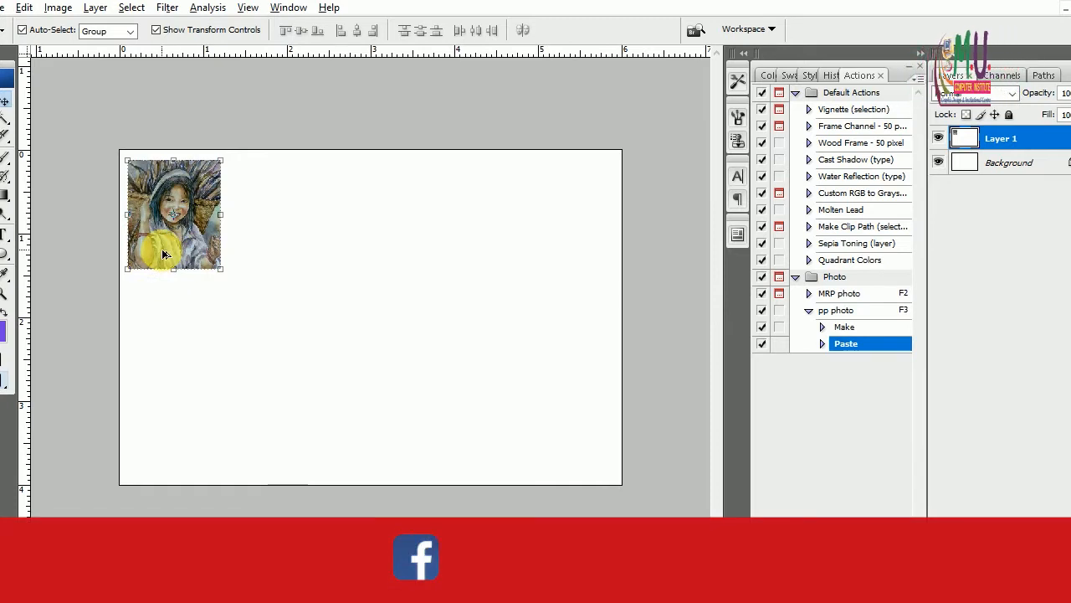
click(164, 255)
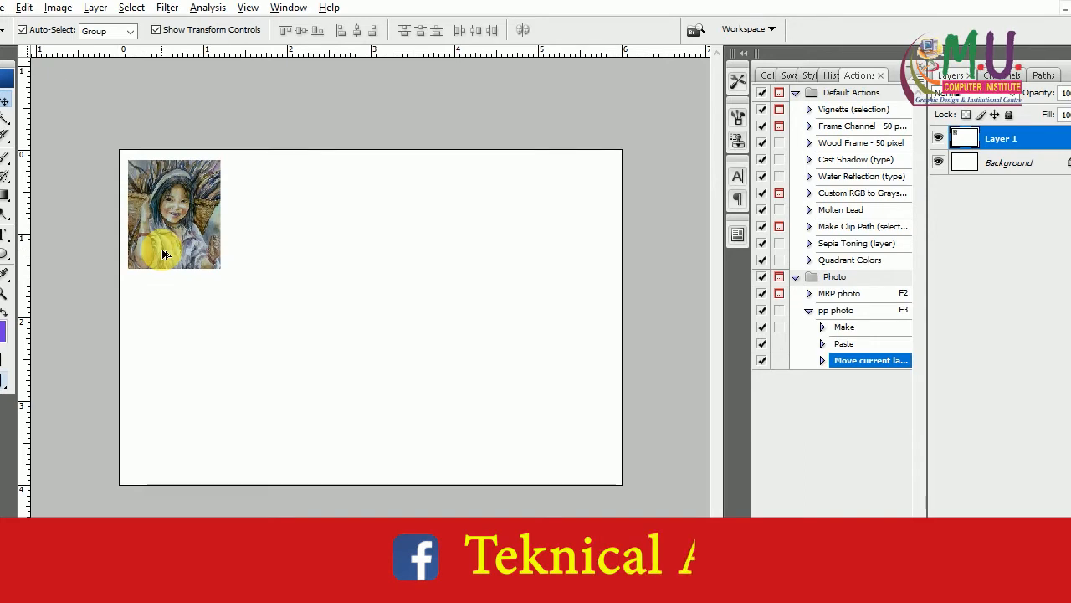
Duplicate the photo to its right and nudge the copy left to leave a narrow gap
drag(164, 254, 267, 262)
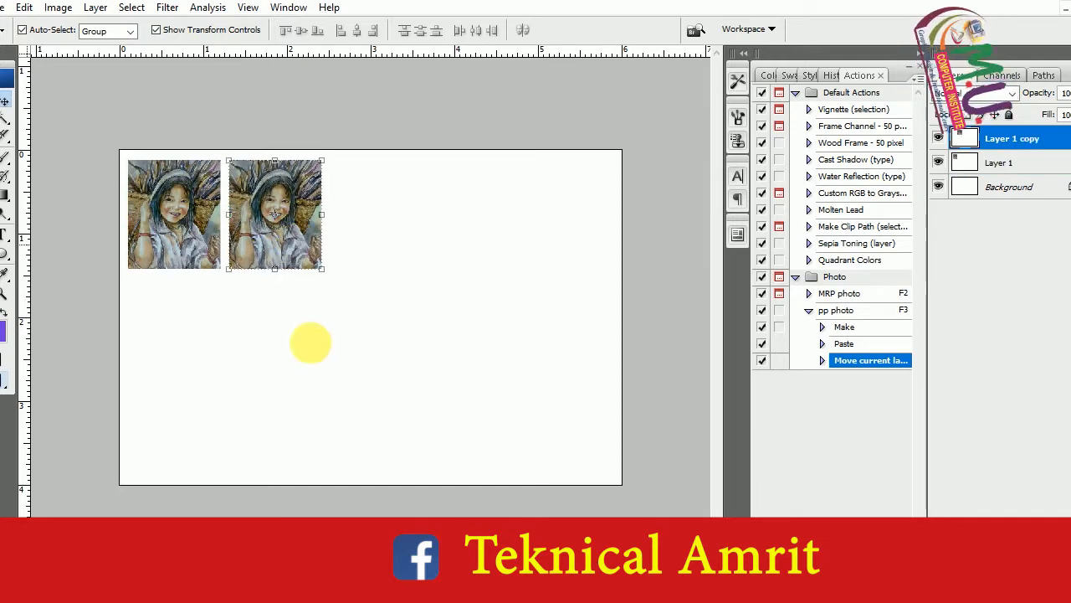
key(Left)
key(Left)
key(Left)
key(Left)
key(Left)
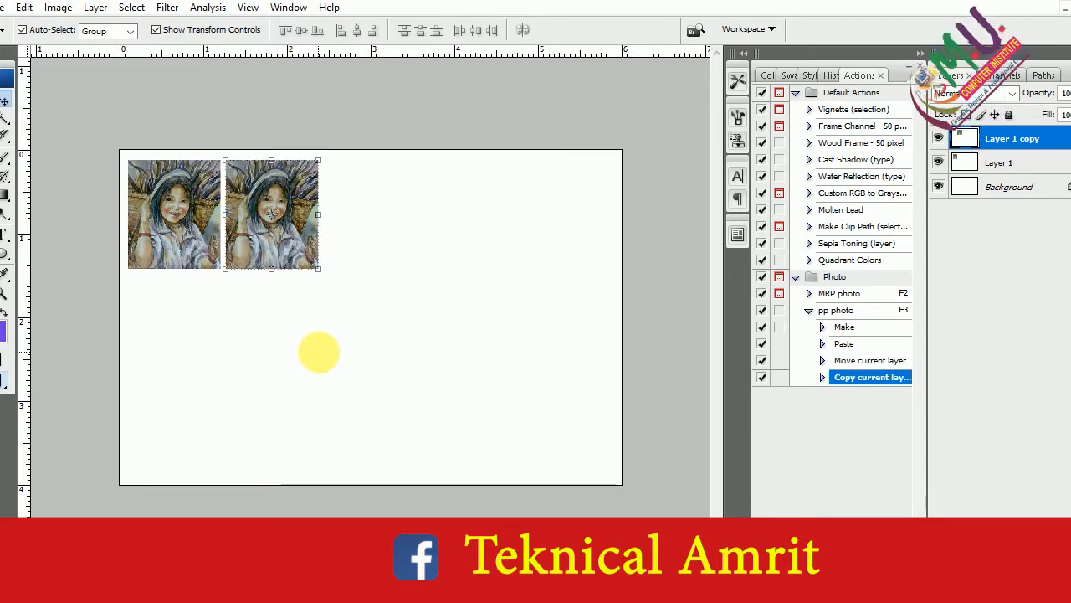
Duplicate the second photo to make a third in the row, nudging it left to match the gap
click(250, 249)
drag(250, 248, 349, 247)
key(Left)
key(Left)
key(Left)
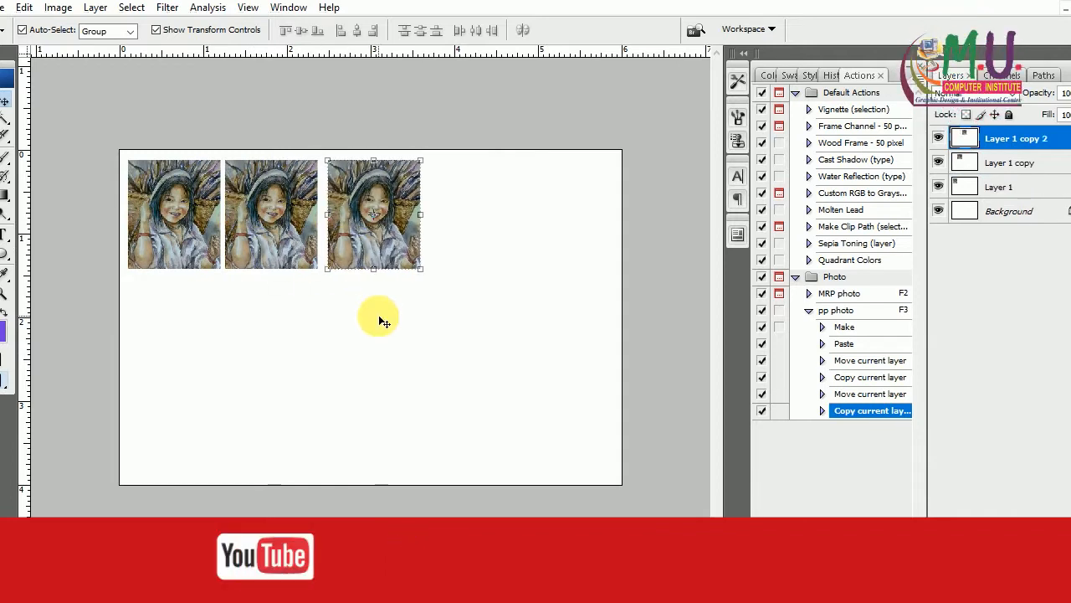
key(Left)
key(Left)
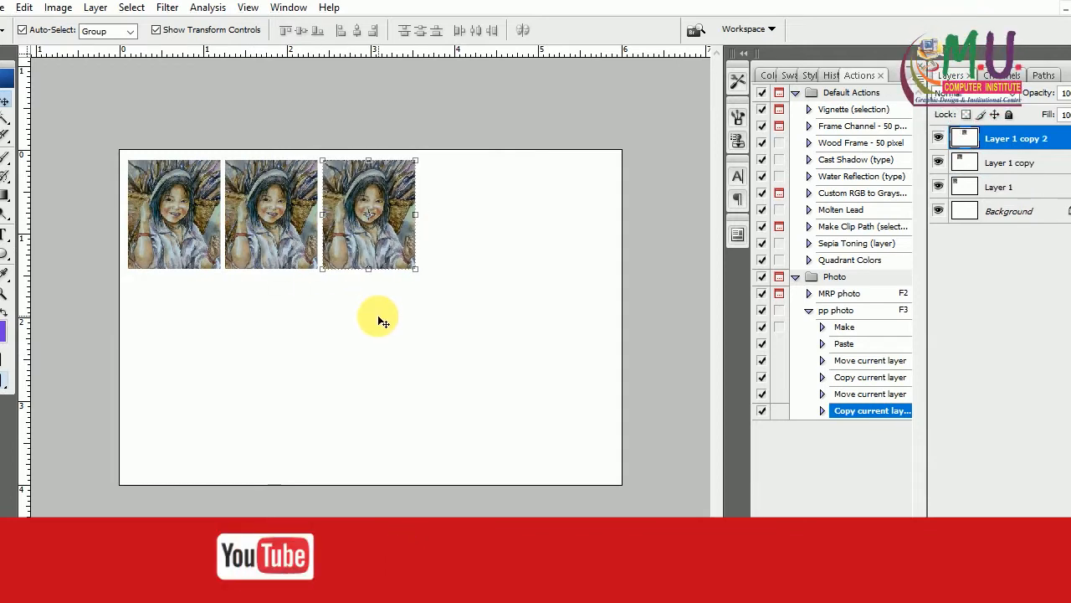
Duplicate the third photo to add a fourth to the row, nudging it left to even the spacing
drag(356, 251, 444, 255)
key(Left)
key(Left)
key(Left)
key(Left)
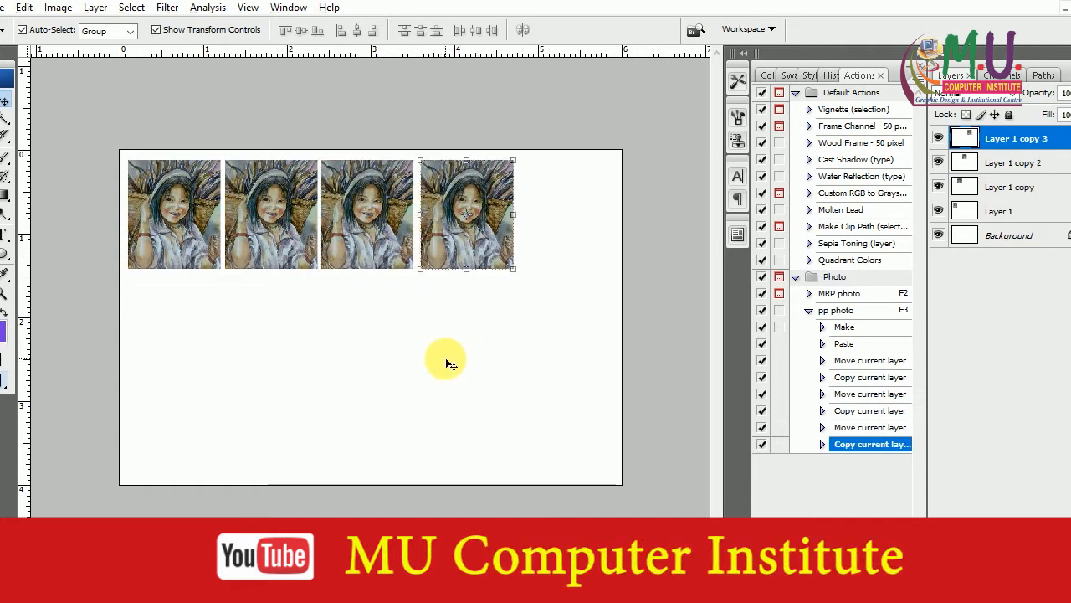
Duplicate the fourth photo to complete a row of five, nudging the copy right to open a narrow gap
drag(425, 240, 524, 253)
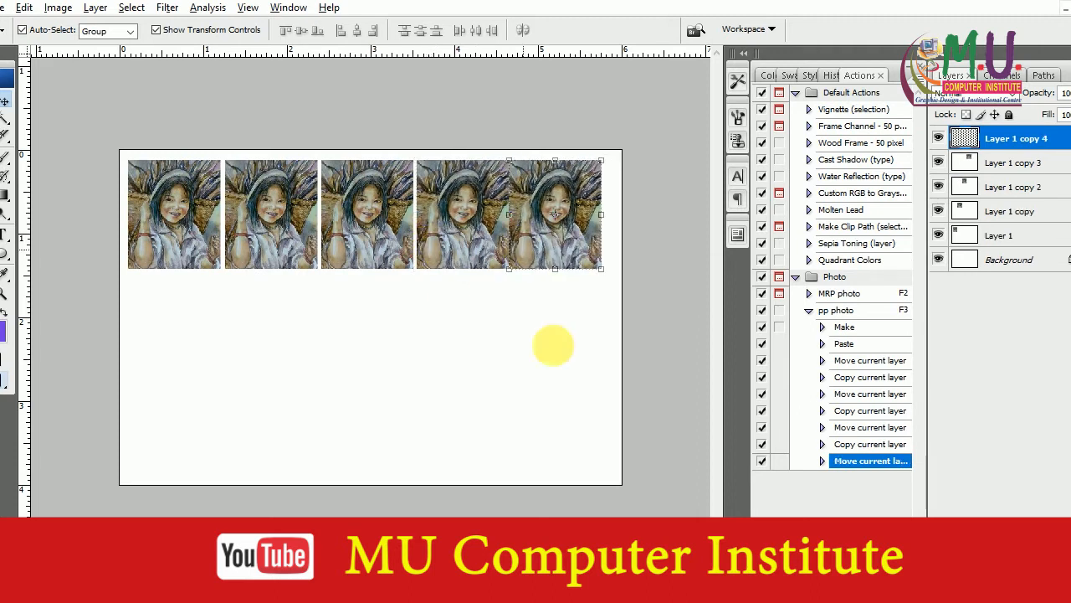
key(alt+Right)
key(Right)
key(Right)
key(Right)
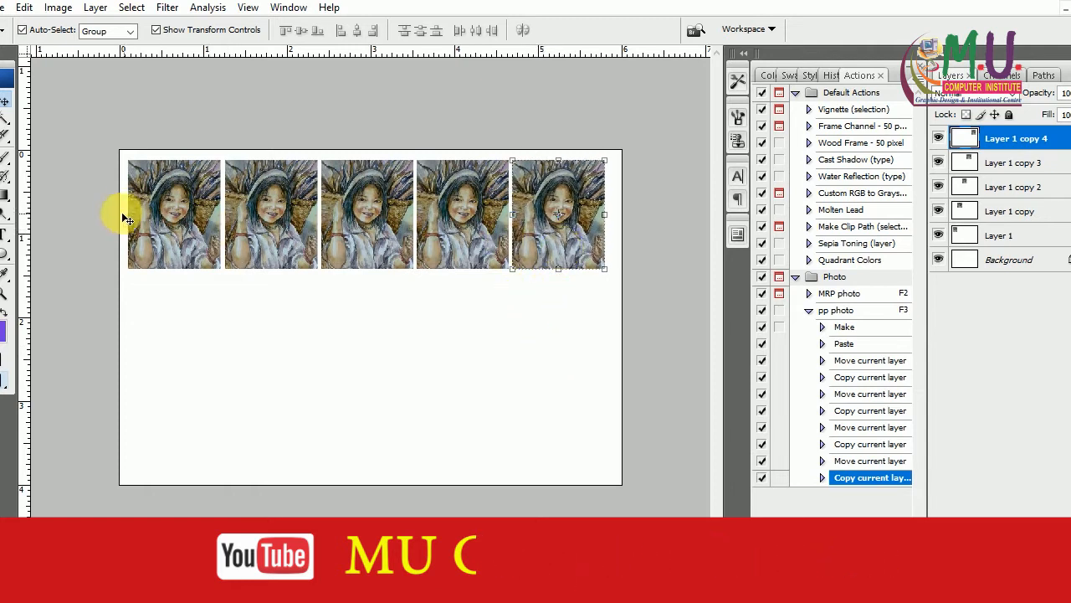
Select all five photos and duplicate them as a second row below, nudged up to narrow the gap
drag(106, 188, 611, 247)
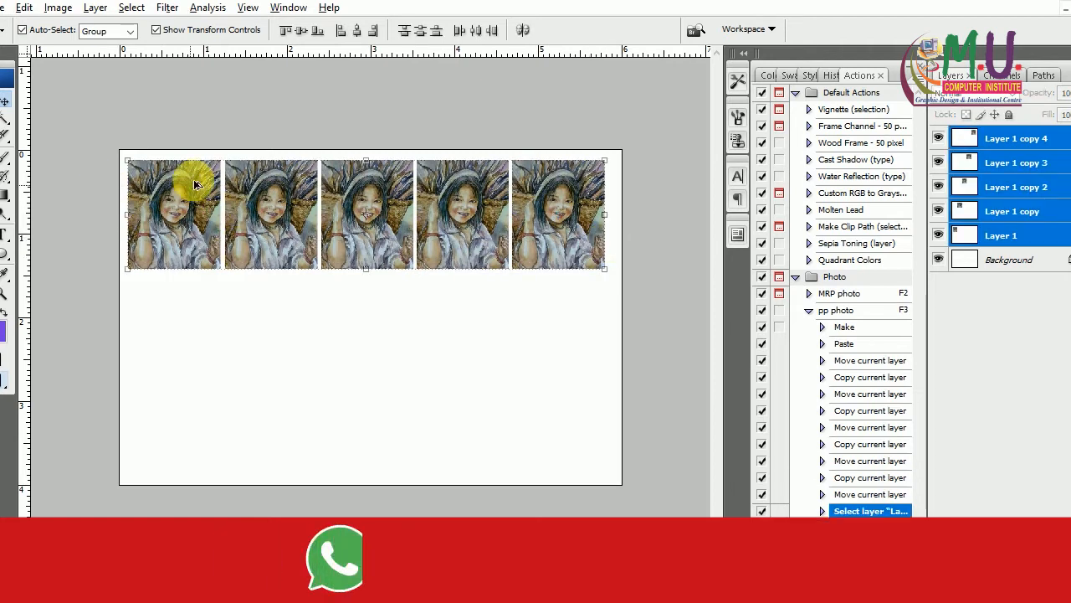
drag(195, 181, 194, 297)
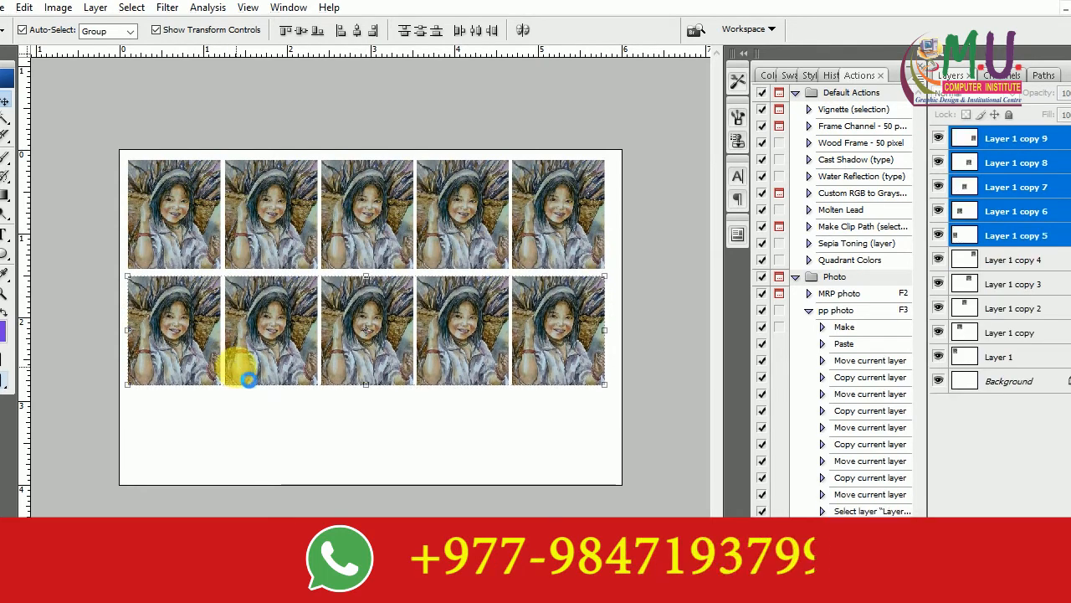
key(Up)
key(Up)
key(Up)
key(Up)
key(Up)
Duplicate the second row of photos as a third row beneath it, nudging it up close to the row above
drag(195, 277, 194, 408)
key(Up)
key(Up)
key(Up)
key(Up)
key(Up)
key(Up)
key(Up)
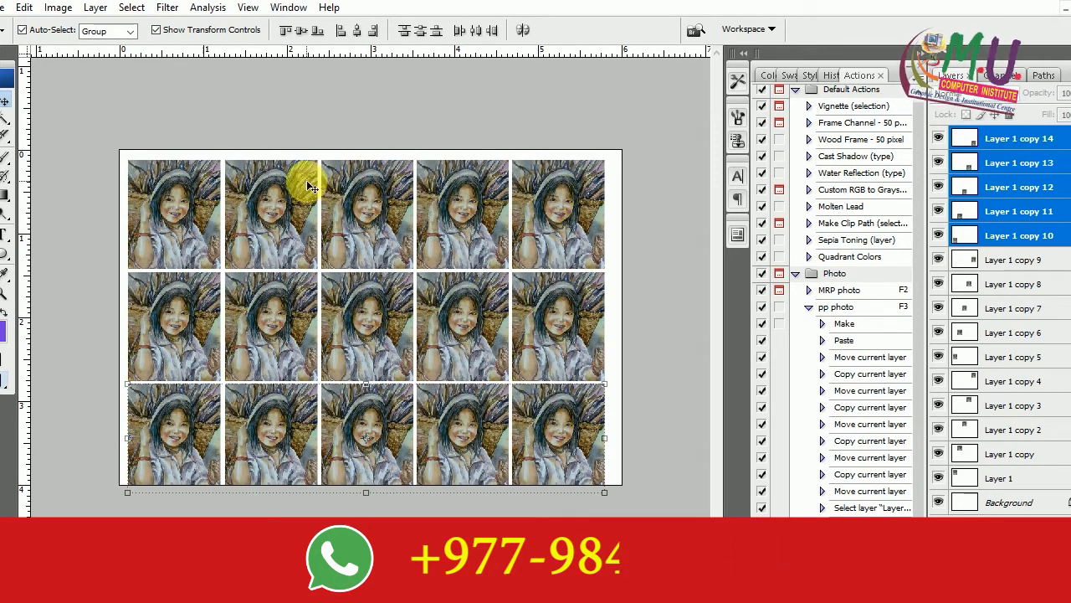
Select all fifteen photos on the sheet, move them up inside the page, and merge their layers
drag(98, 178, 555, 514)
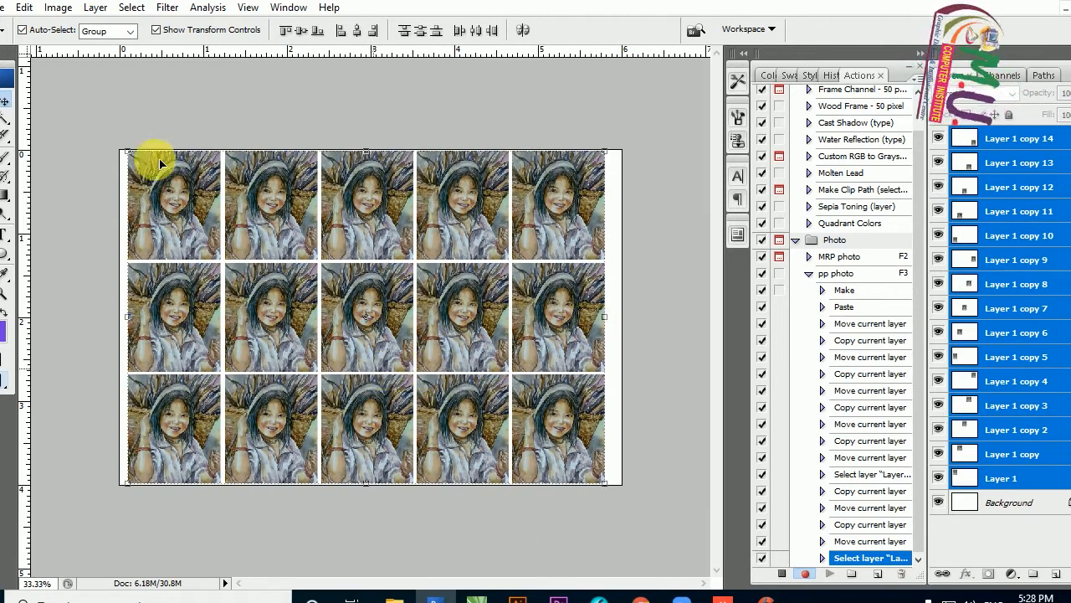
click(97, 8)
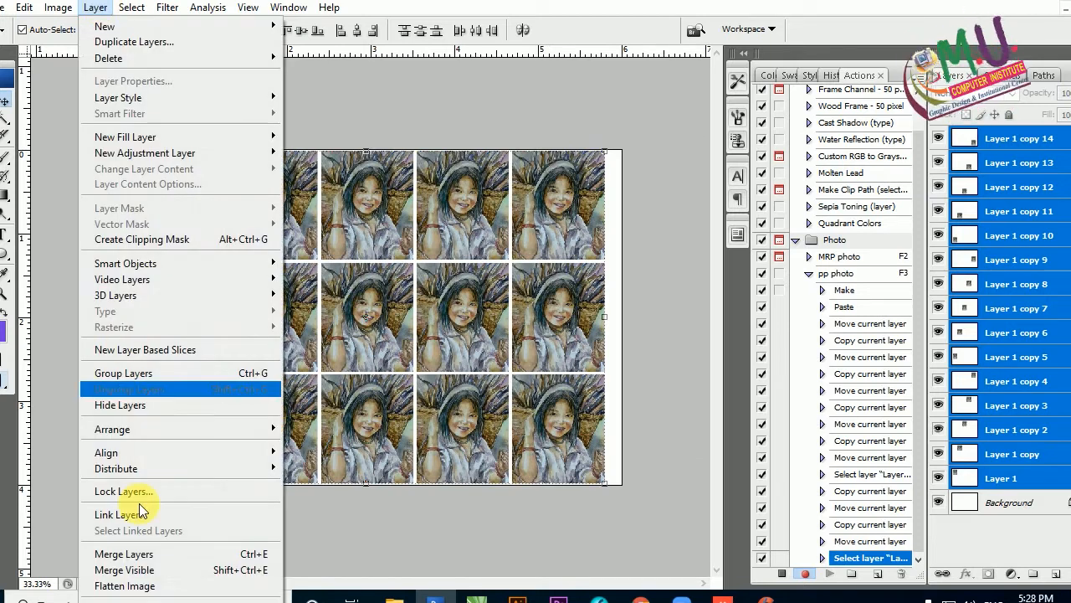
click(141, 556)
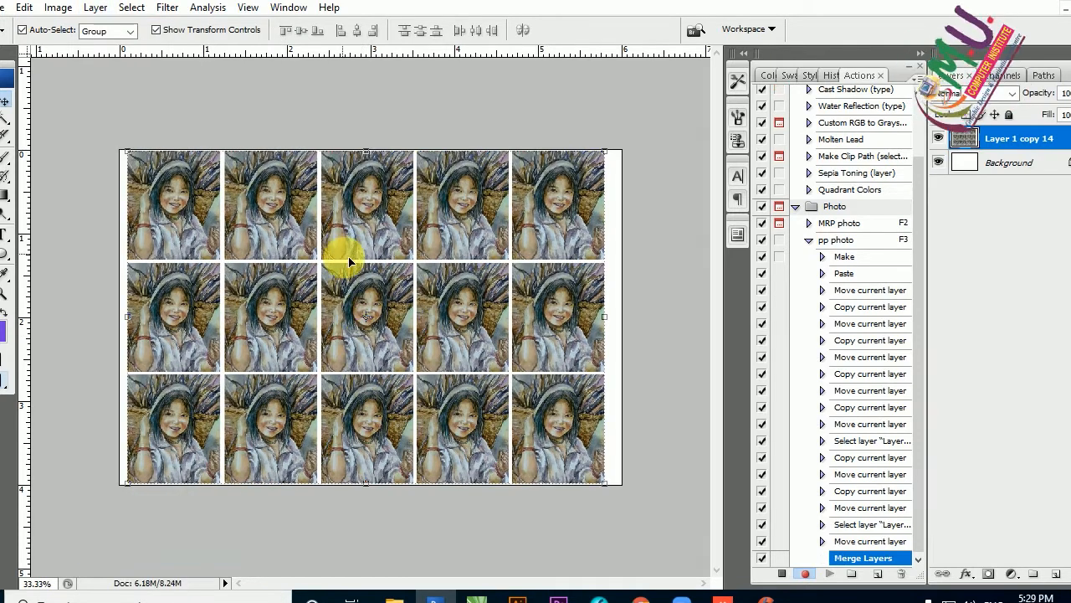
Centre the merged photo grid vertically and horizontally on the whole sheet, and clear the selection
key(ctrl+a)
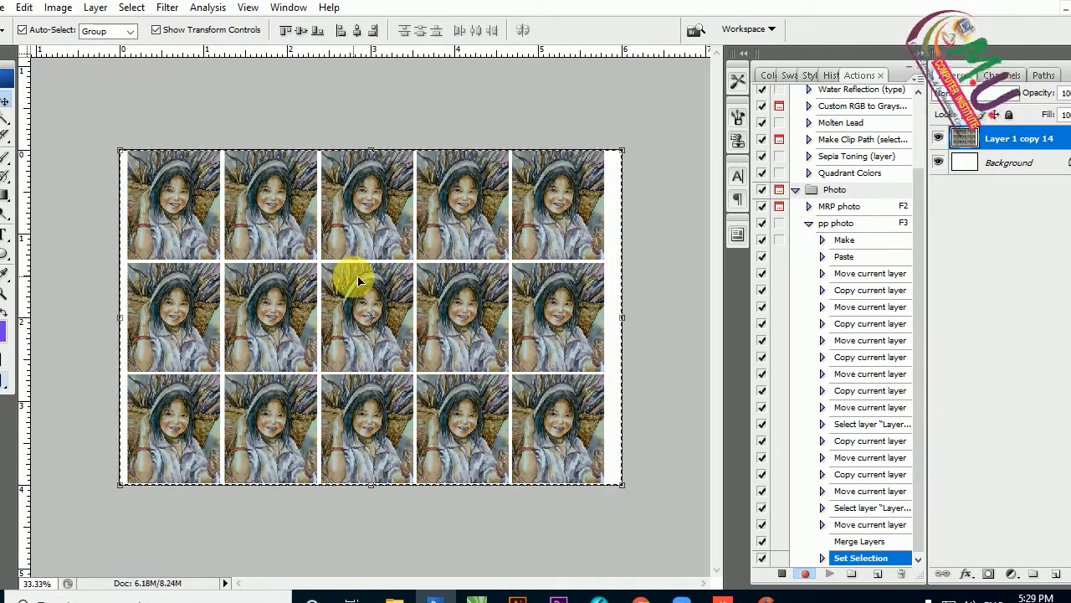
click(300, 31)
click(357, 31)
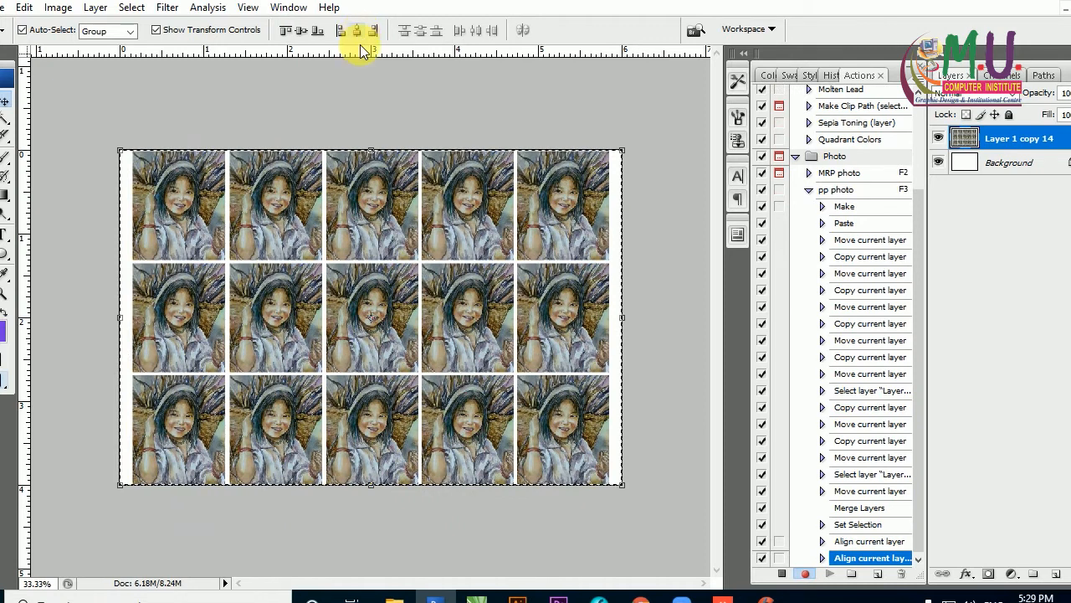
key(ctrl+d)
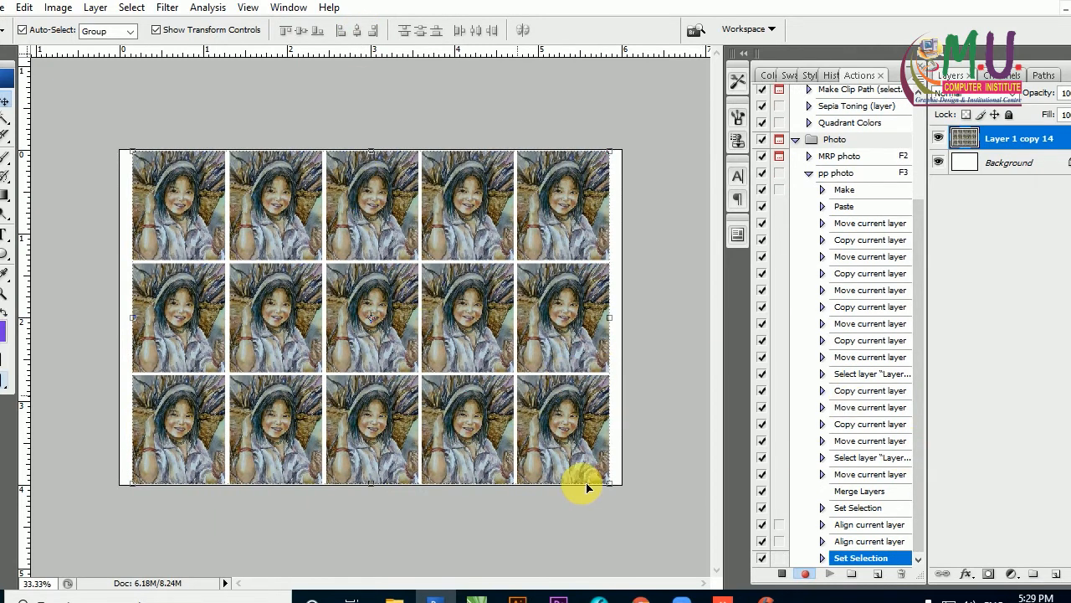
Stop recording the pp photo action and close the photo sheet without saving it
click(784, 574)
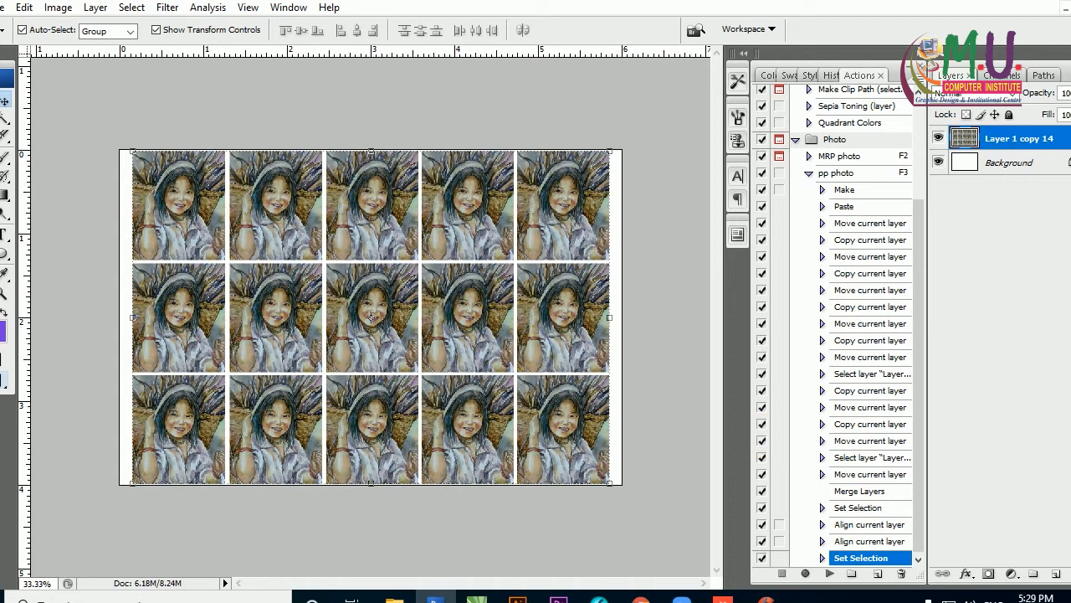
key(ctrl+w)
click(537, 227)
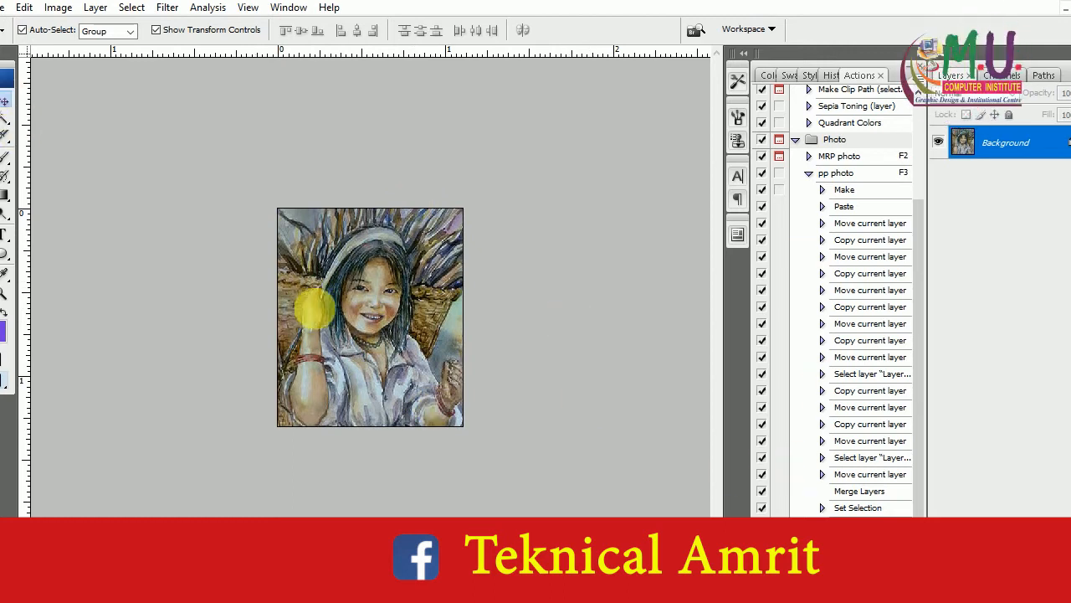
Save the small painted portrait to the Desktop as a JPEG named 1, with quality 3
key(ctrl+shift+s)
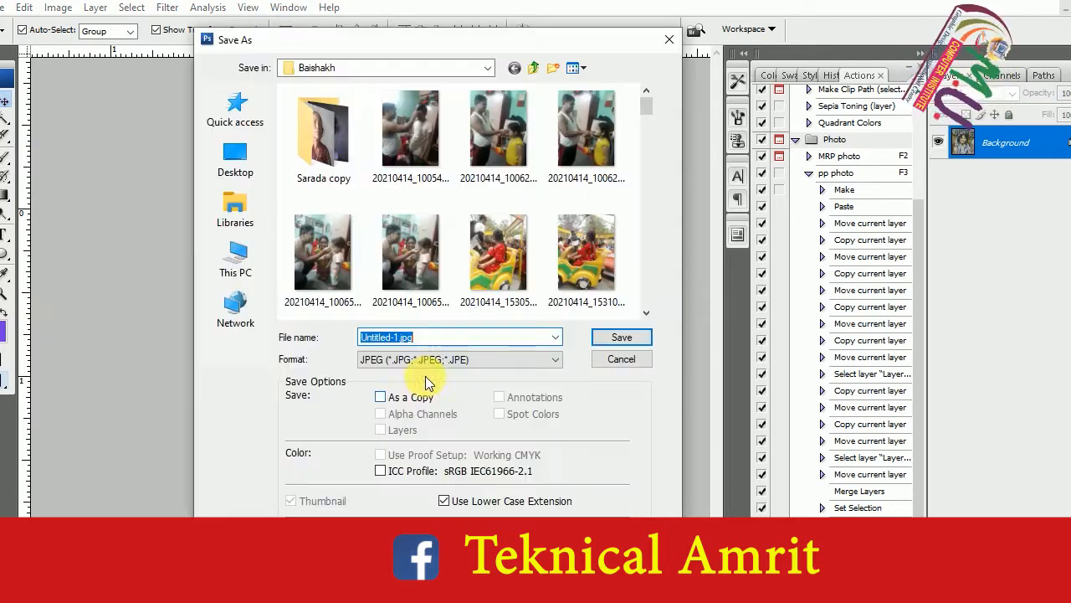
click(224, 159)
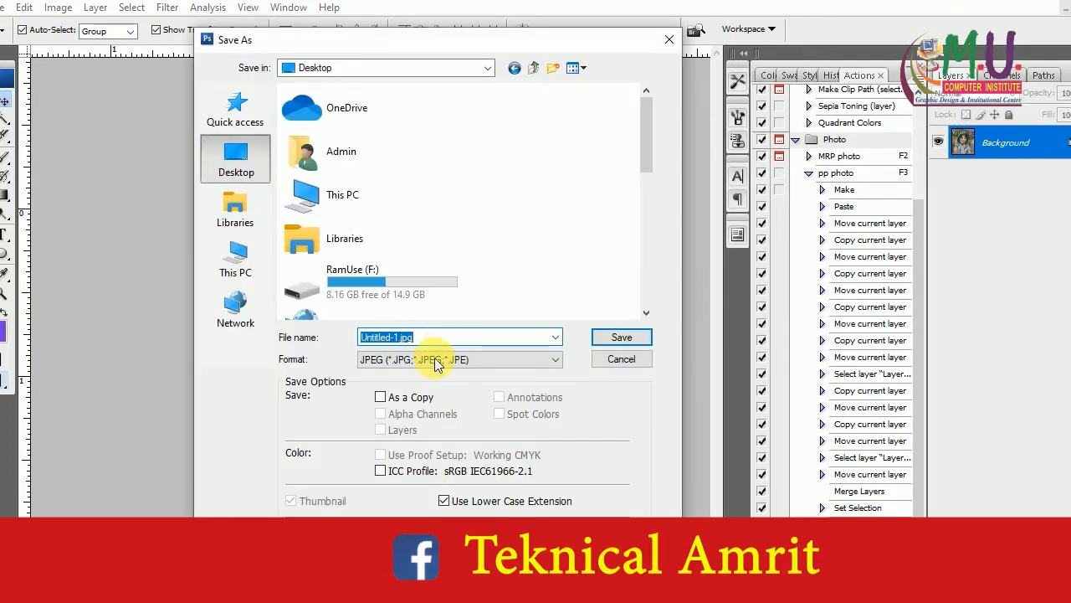
click(622, 338)
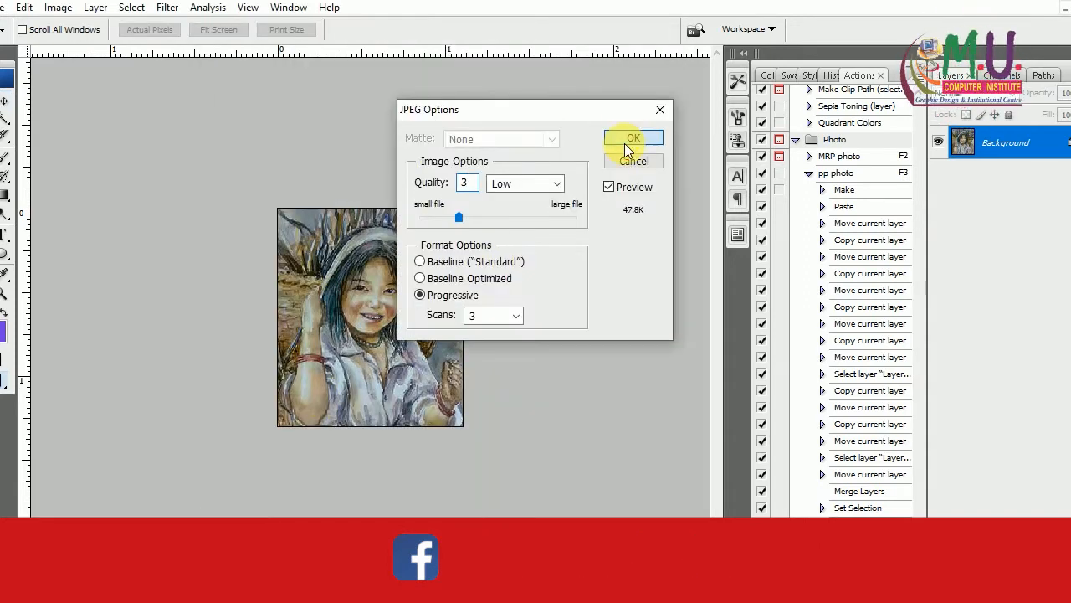
click(628, 138)
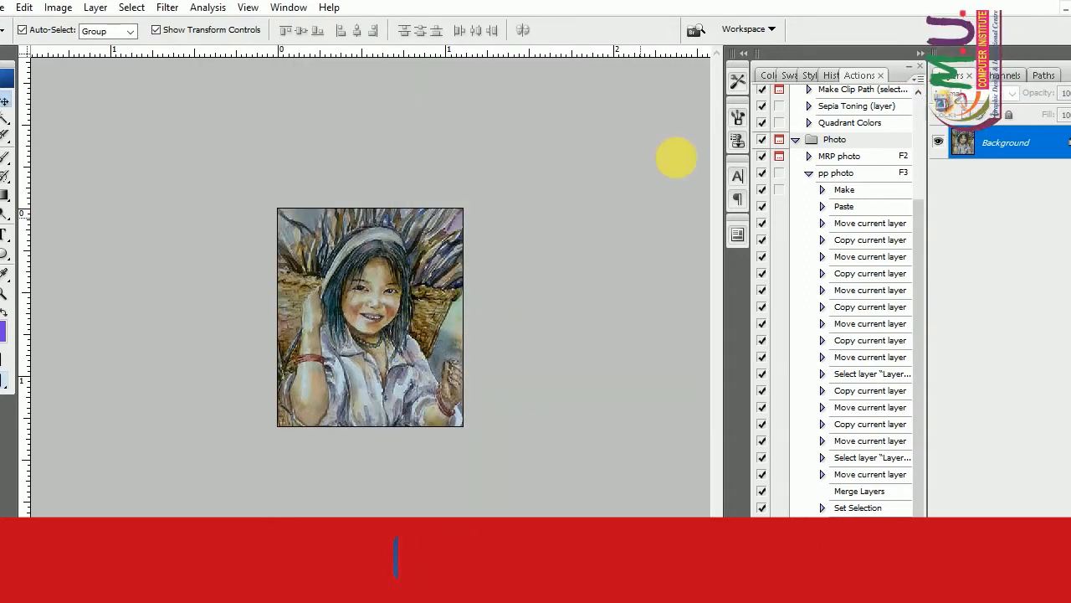
Open the photo of the girl in red from the Desktop and place it in 1.jpg as a new layer
click(545, 152)
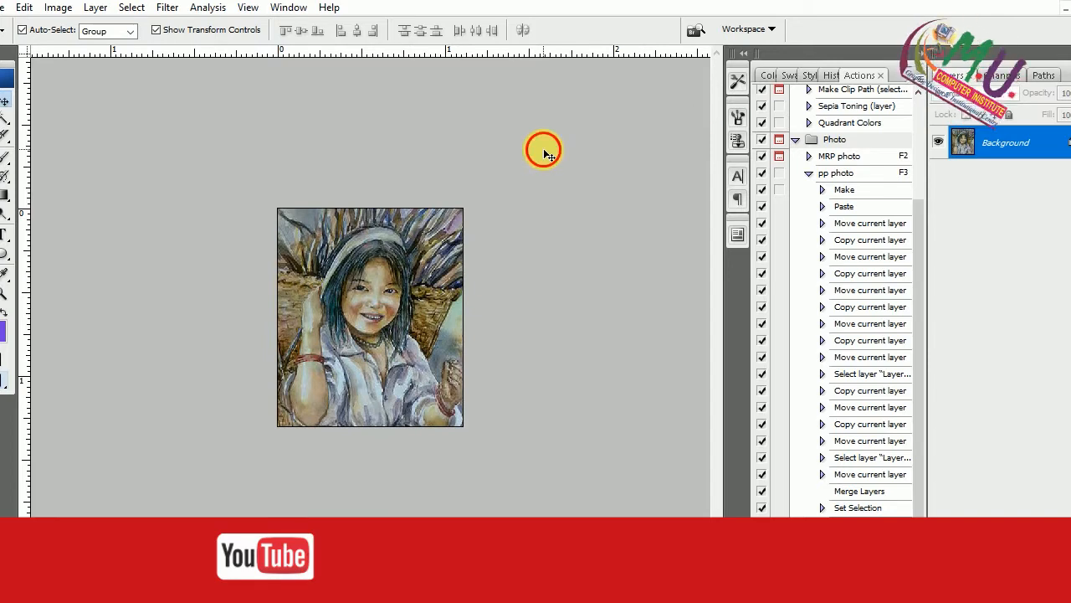
key(f)
double_click(522, 208)
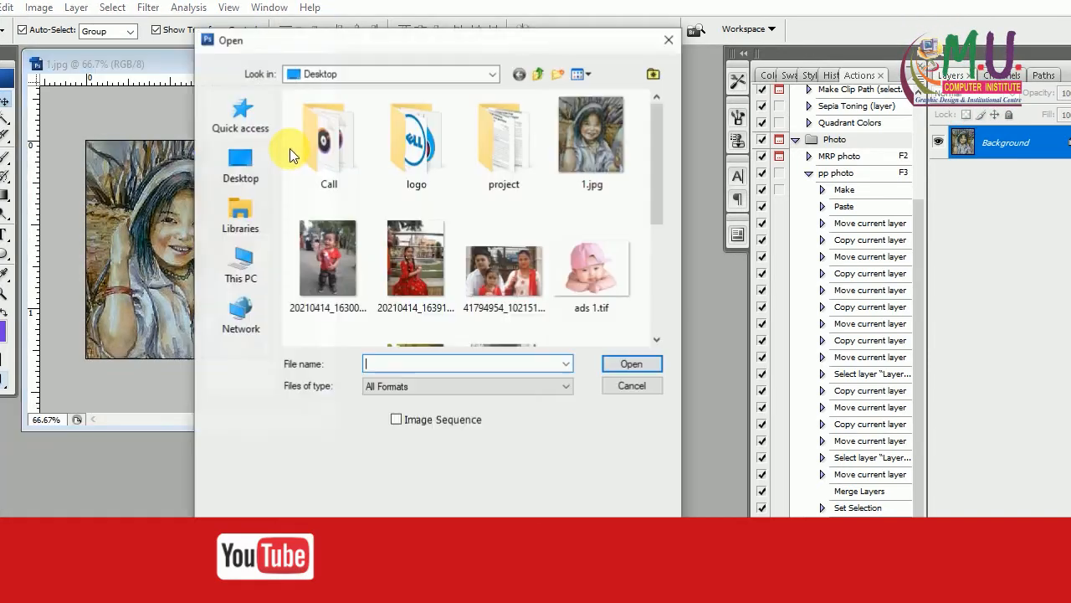
double_click(398, 261)
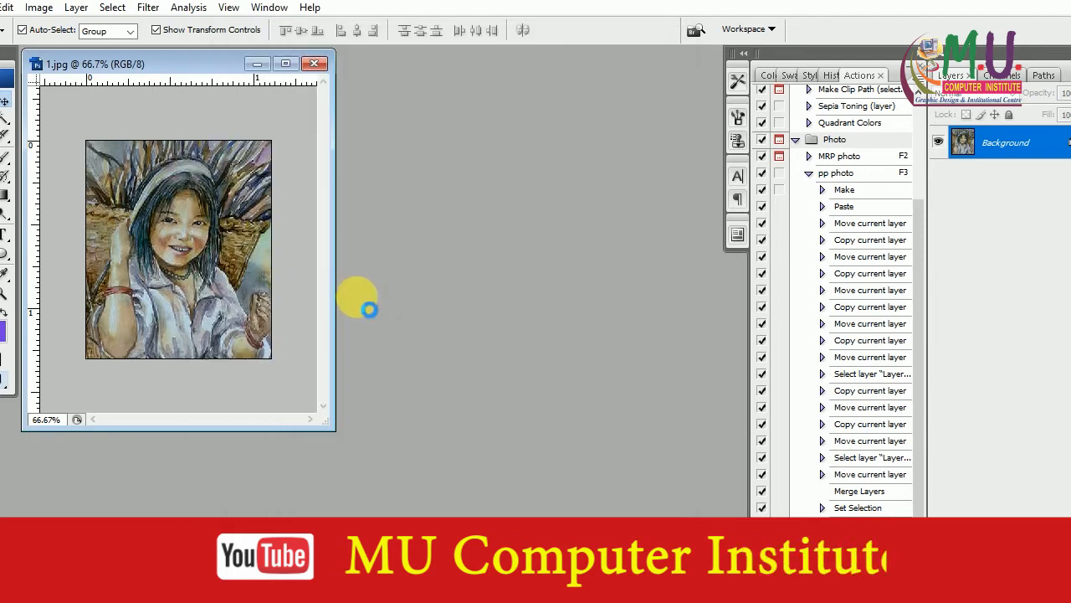
drag(335, 79, 606, 88)
drag(213, 228, 216, 231)
click(286, 64)
Scale the placed photo down to 18.5% and position it over the small canvas
drag(354, 259, 410, 332)
alt+click(372, 287)
alt+click(373, 287)
alt+click(366, 319)
key(v)
drag(187, 163, 322, 352)
drag(376, 359, 396, 300)
key(Return)
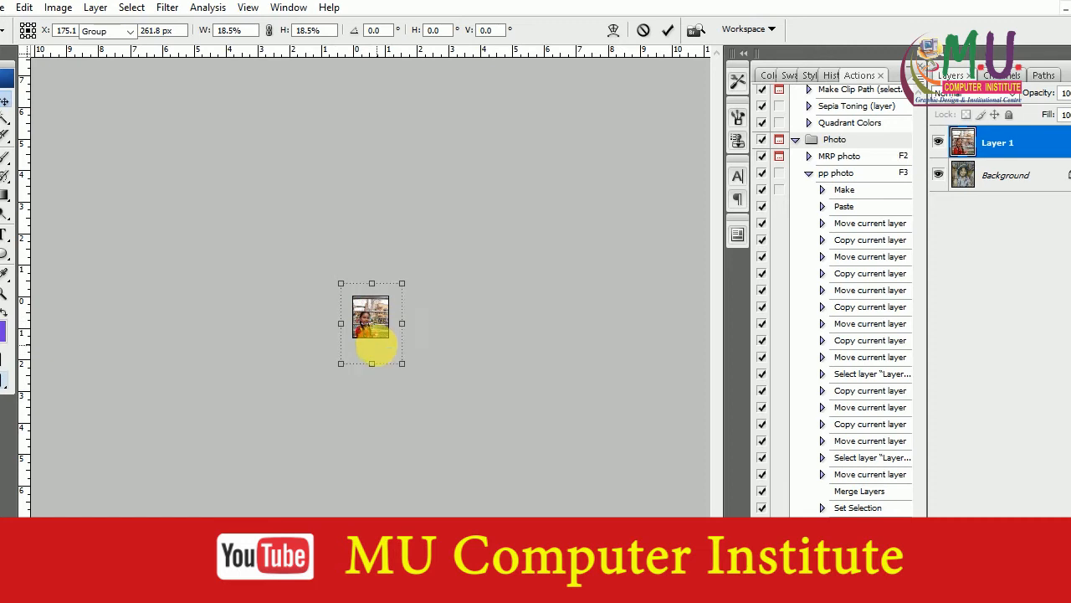
Enlarge the placed photo and reposition it so the girl's upper body fills the frame
key(z)
click(377, 348)
double_click(375, 352)
click(373, 359)
click(373, 358)
double_click(376, 352)
alt+click(402, 294)
key(v)
drag(407, 295, 438, 211)
key(z)
alt+click(378, 366)
alt+click(378, 367)
key(v)
drag(514, 465, 578, 551)
key(Return)
drag(408, 350, 426, 377)
Crop the document to the full canvas to trim the parts of the photo beyond its edges
key(z)
alt+click(393, 339)
key(v)
key(c)
drag(296, 243, 540, 467)
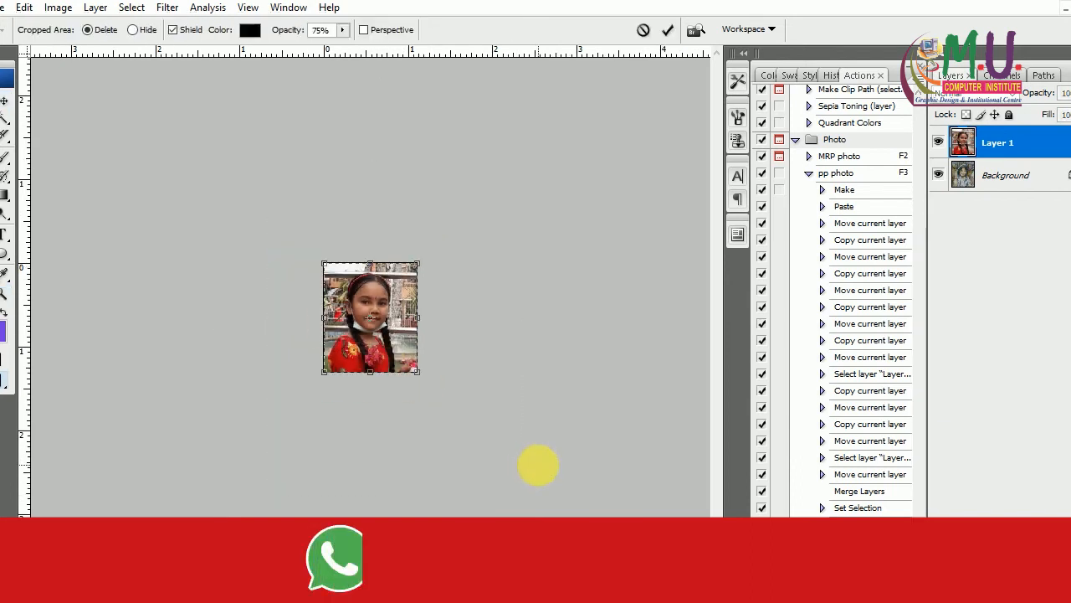
key(Return)
Enlarge the cropped photo slightly and reposition it so the girl's face is centred in the frame
key(v)
drag(418, 373, 436, 391)
key(Return)
drag(394, 283, 399, 299)
key(z)
click(445, 379)
key(v)
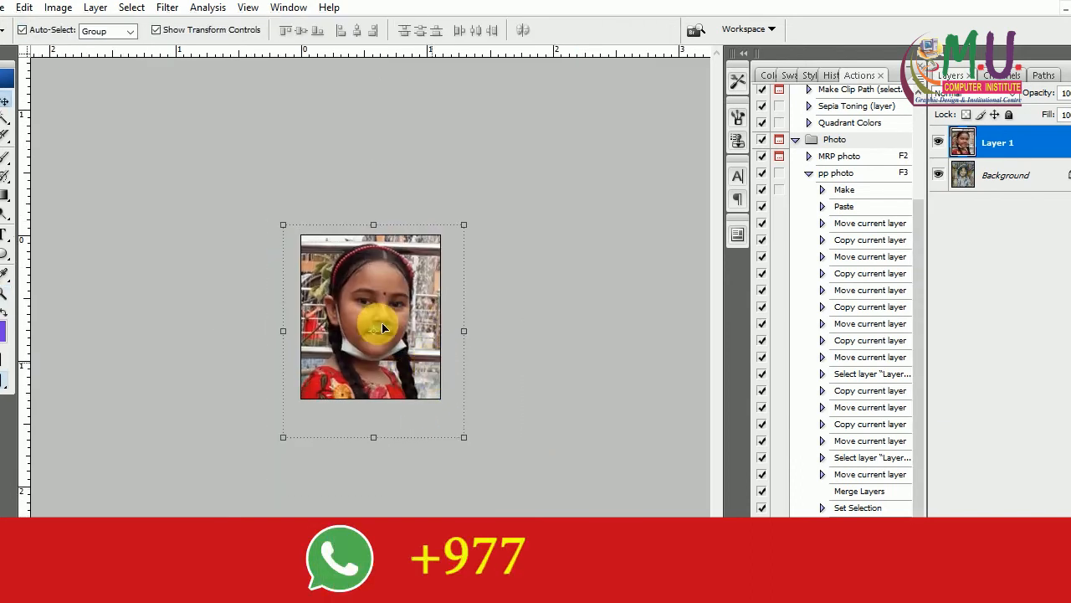
key(c)
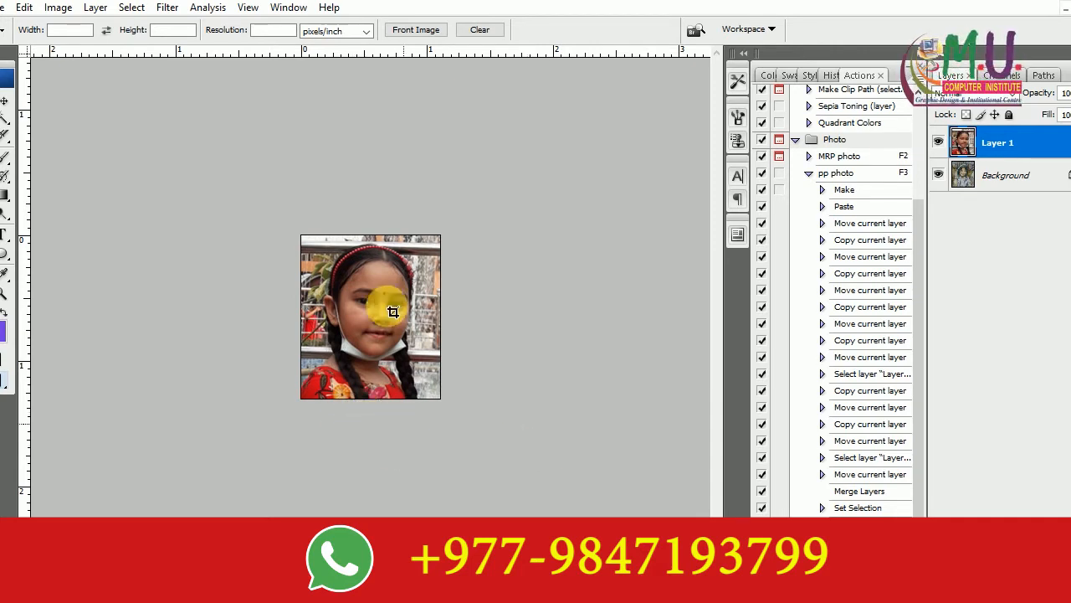
Save a JPEG copy named 2 to the Desktop with quality 3, and close the original document without saving
key(ctrl+shift+s)
click(249, 164)
click(404, 358)
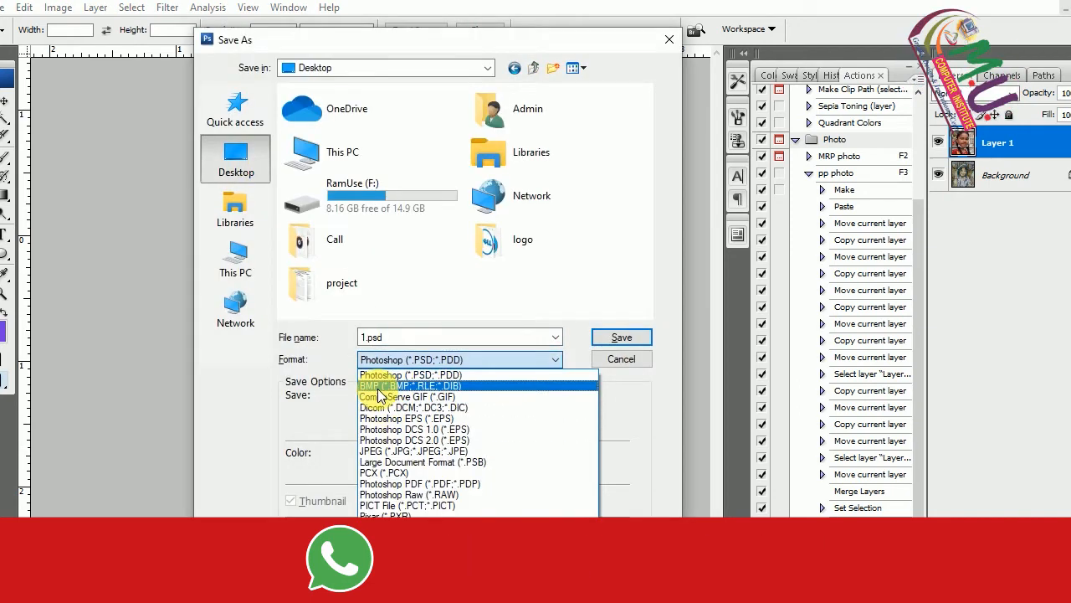
click(385, 451)
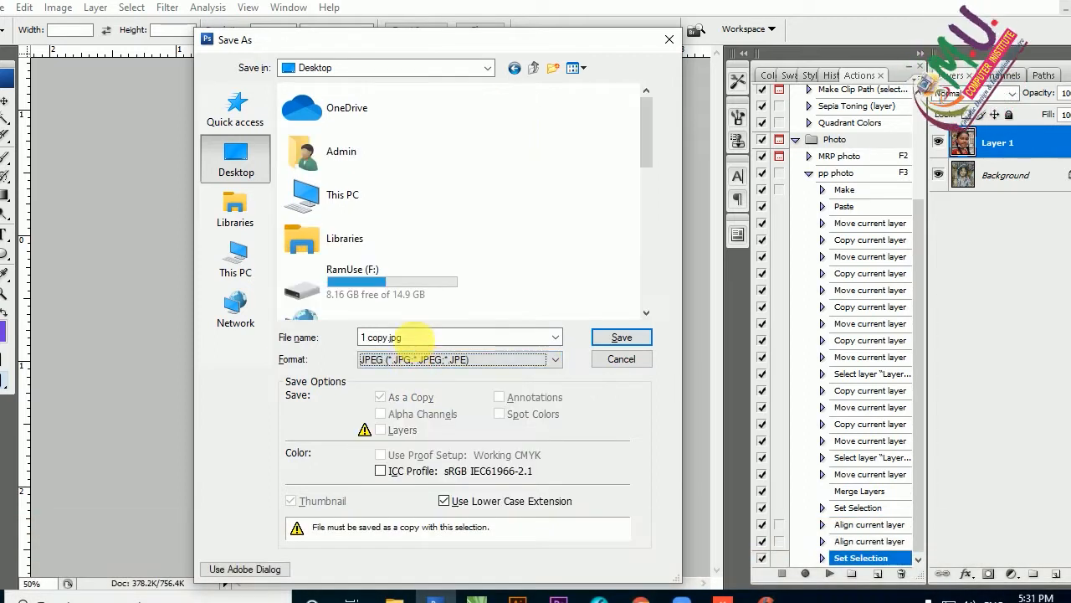
text(2)
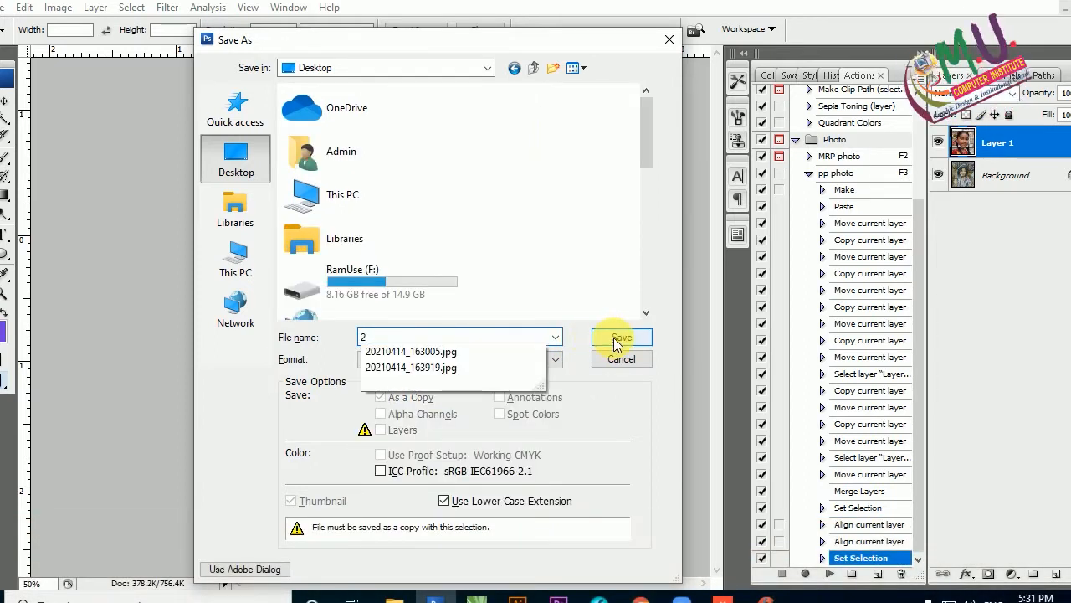
click(619, 338)
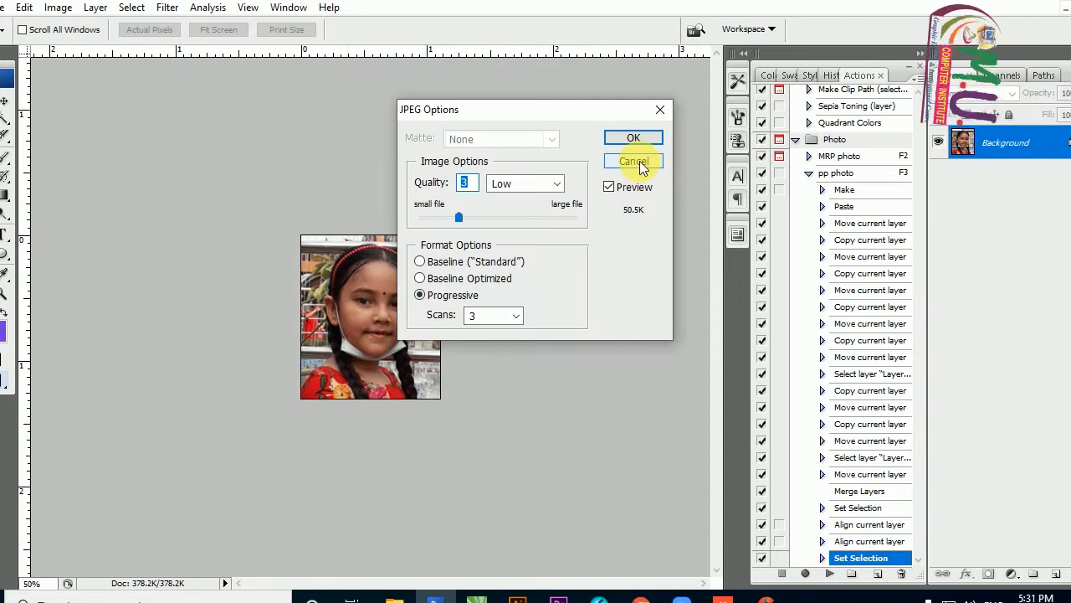
click(634, 139)
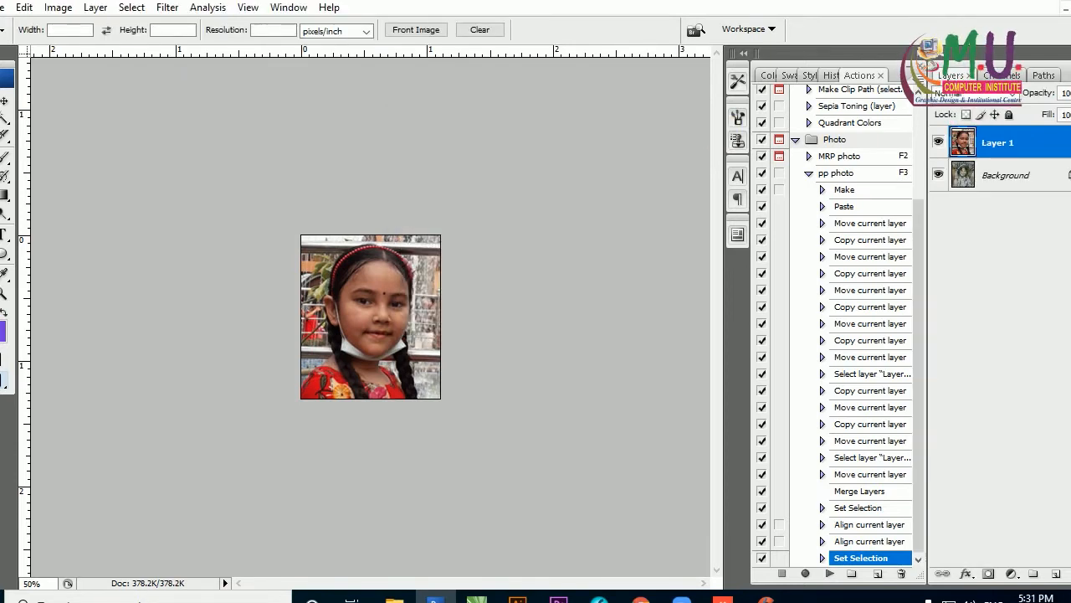
key(ctrl+w)
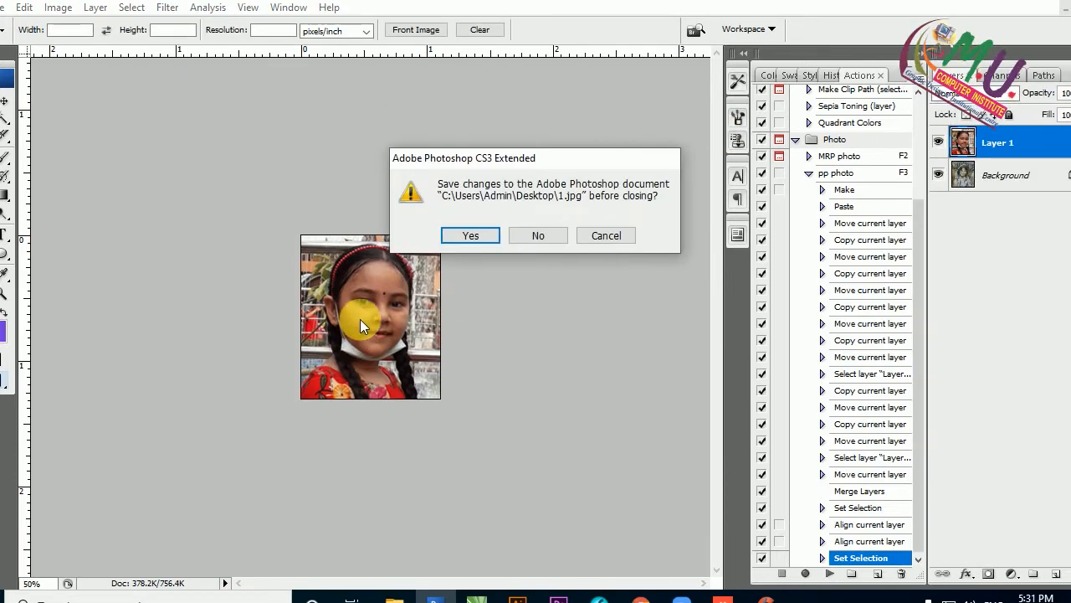
click(545, 235)
Open 1.jpg and 2.jpg together in Photoshop from the Windows desktop
key(super+d)
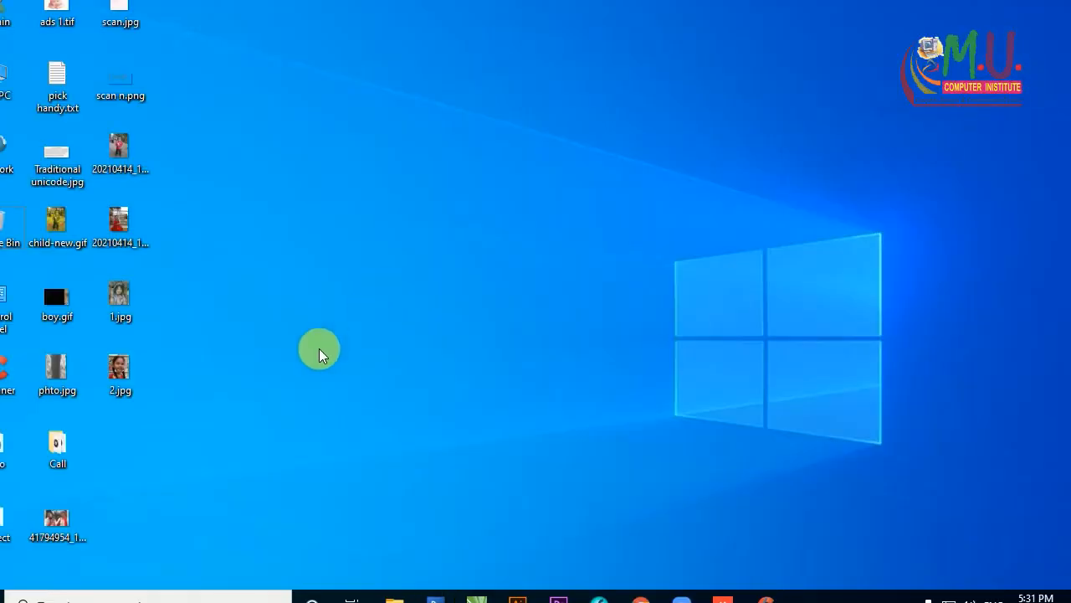
click(119, 300)
ctrl+click(114, 378)
drag(114, 378, 410, 364)
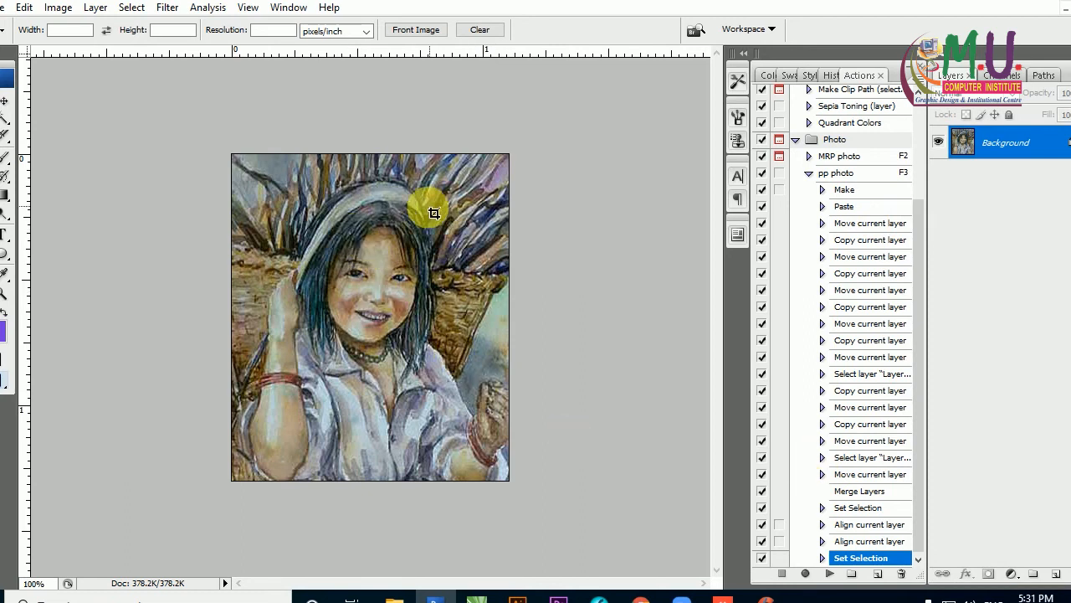
Test the pp photo action on the painted portrait, and close the generated sheet without saving
click(6, 101)
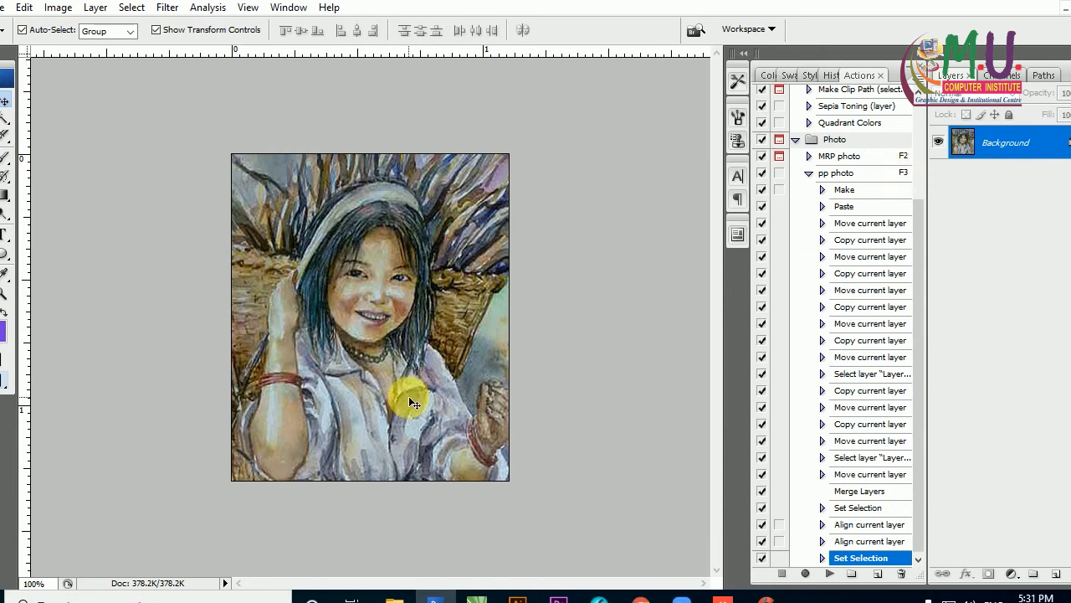
key(F3)
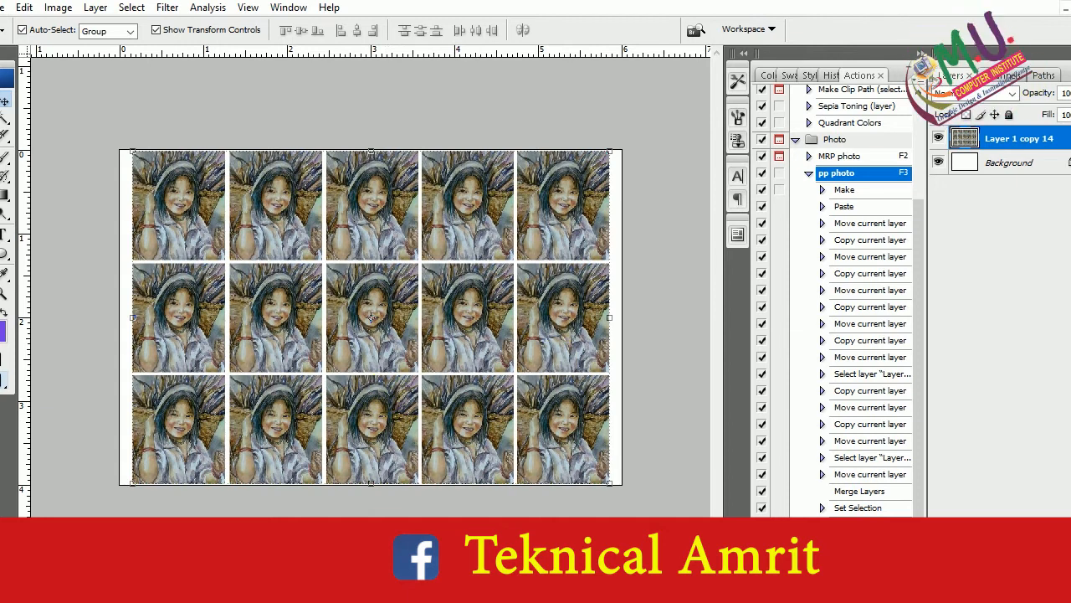
key(ctrl+w)
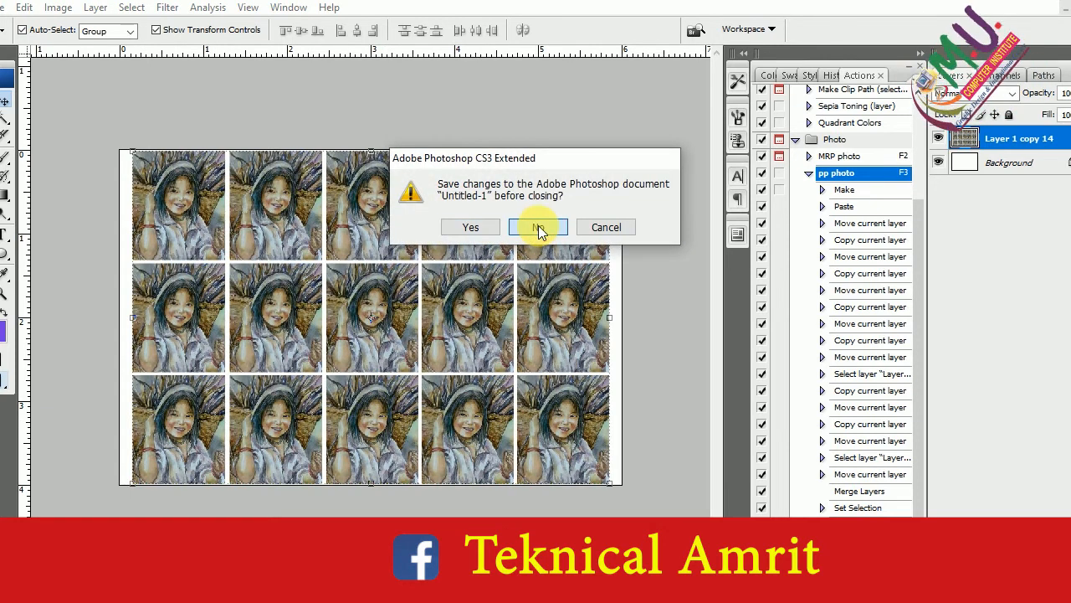
click(538, 226)
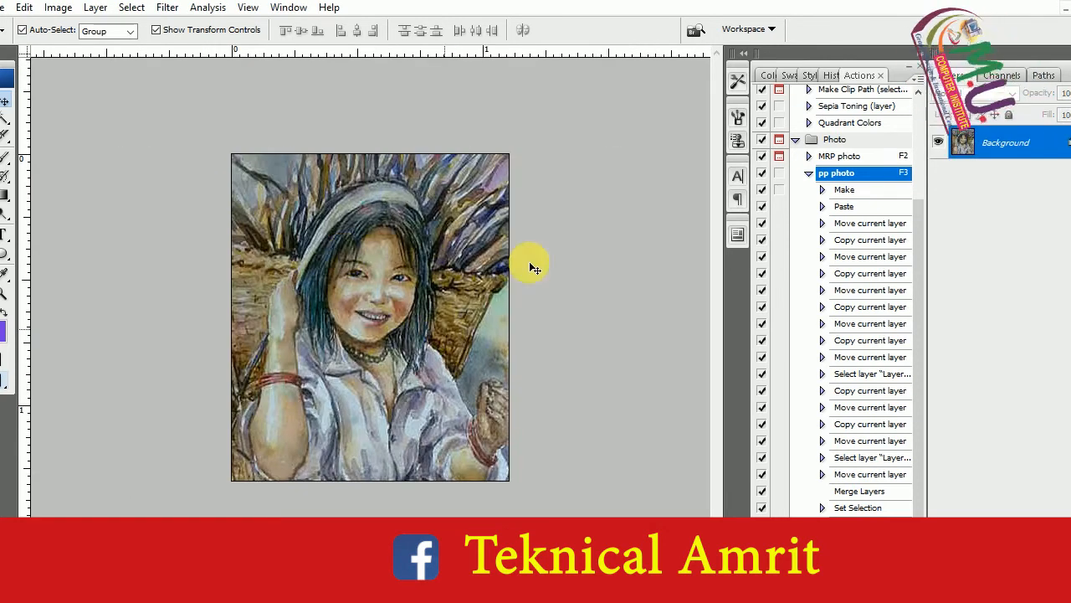
Switch to the open photo of the girl in red, 2.jpg
key(ctrl+Tab)
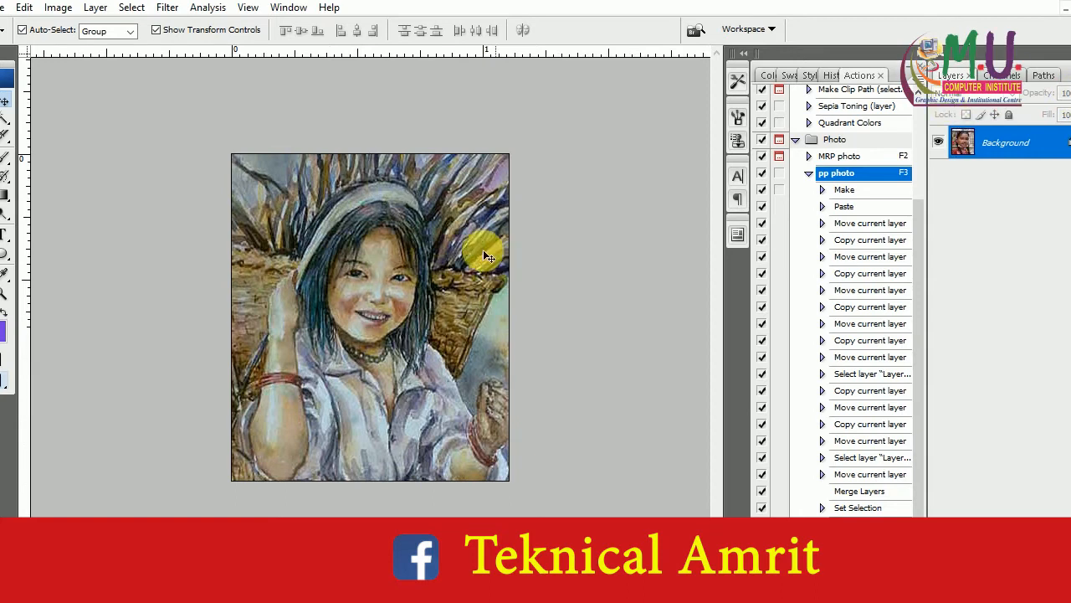